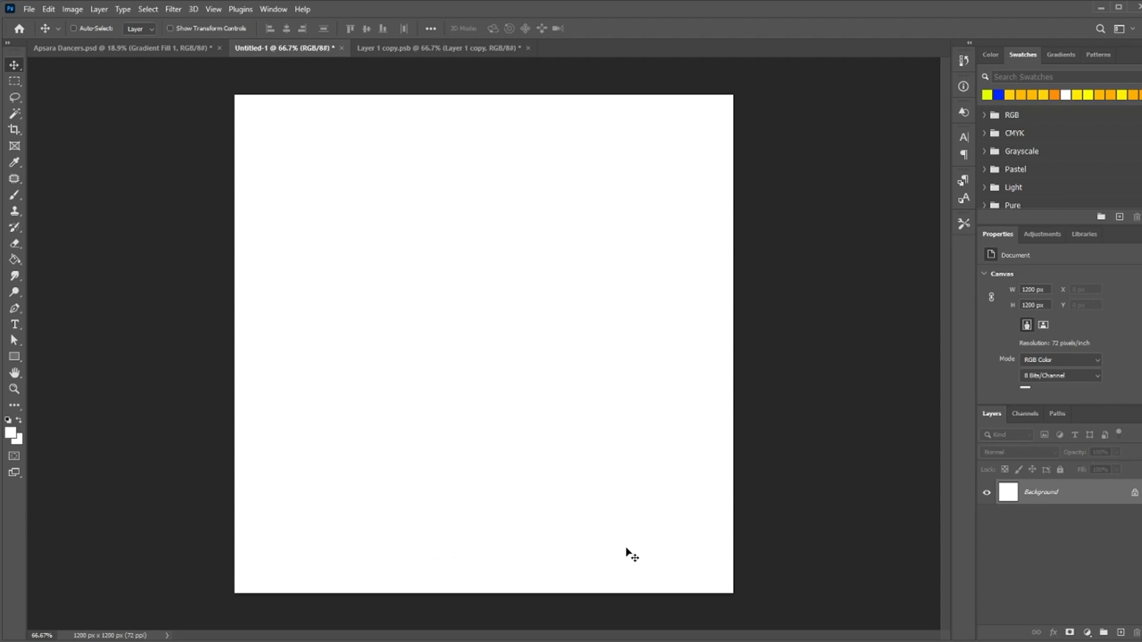
- Add a Solid Color fill layer above the background in yellow-green #deff00
{"action": "left_click", "coordinate": [1087, 632]}
{"action": "left_click", "coordinate": [1101, 413]}
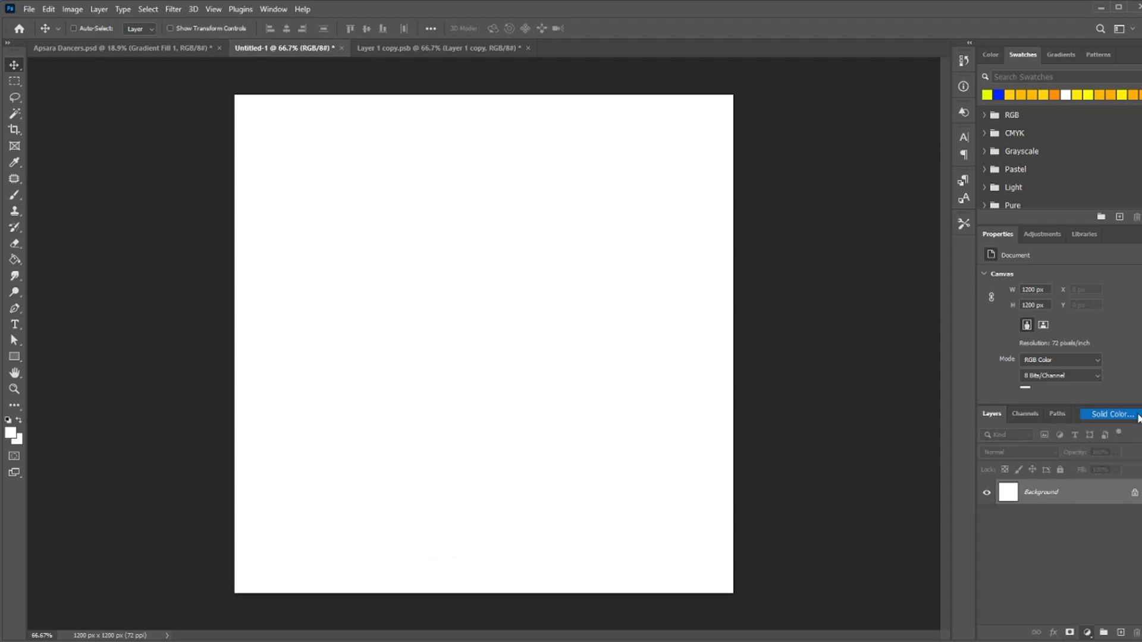
{"action": "left_click", "coordinate": [860, 322]}
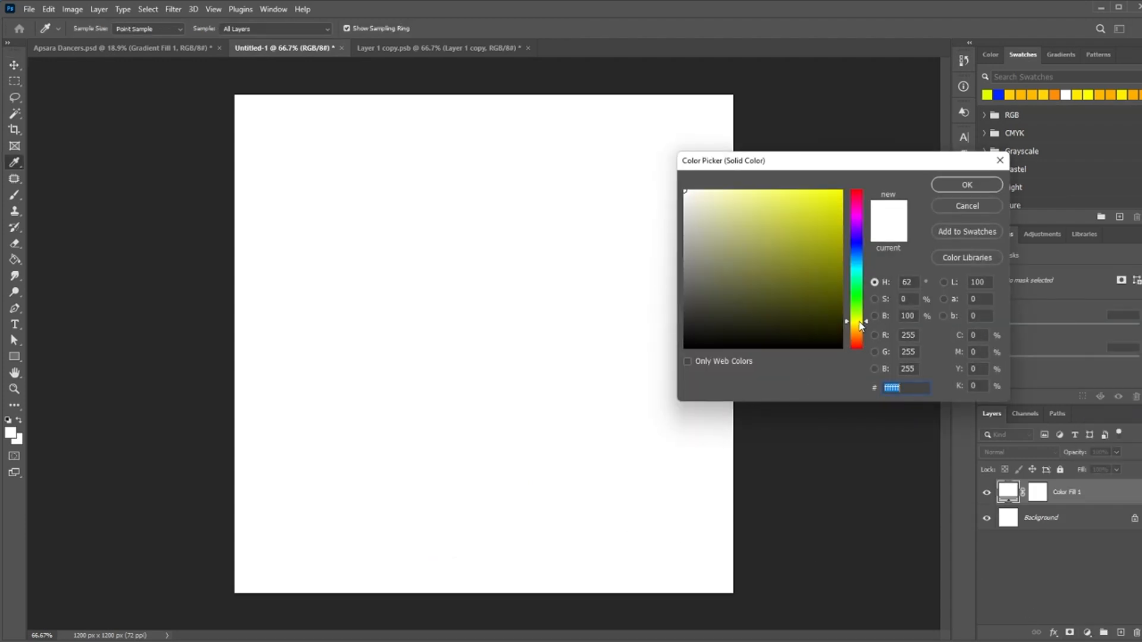
{"action": "left_click_drag", "start_coordinate": [837, 199], "coordinate": [841, 191]}
{"action": "left_click", "coordinate": [866, 319]}
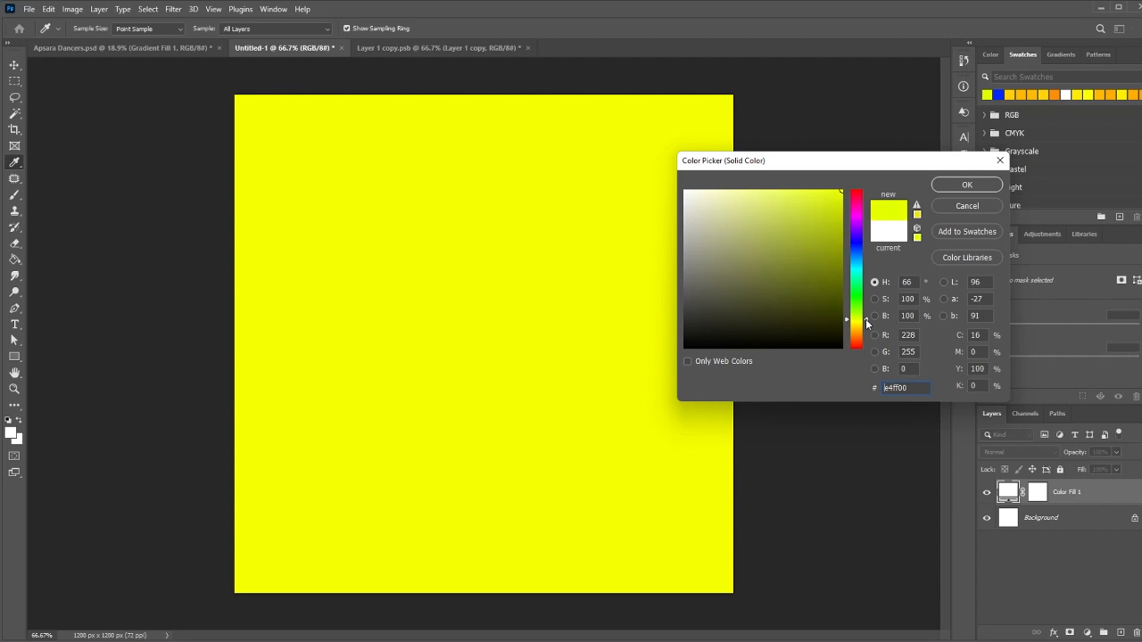
{"action": "left_click", "coordinate": [865, 320]}
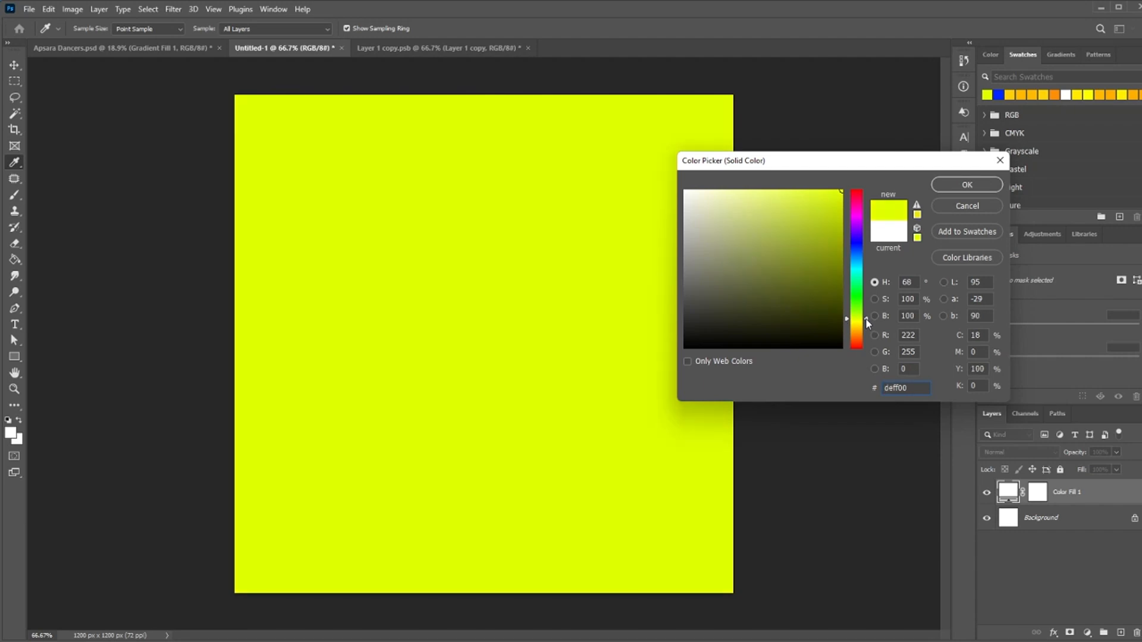
{"action": "left_click", "coordinate": [944, 180]}
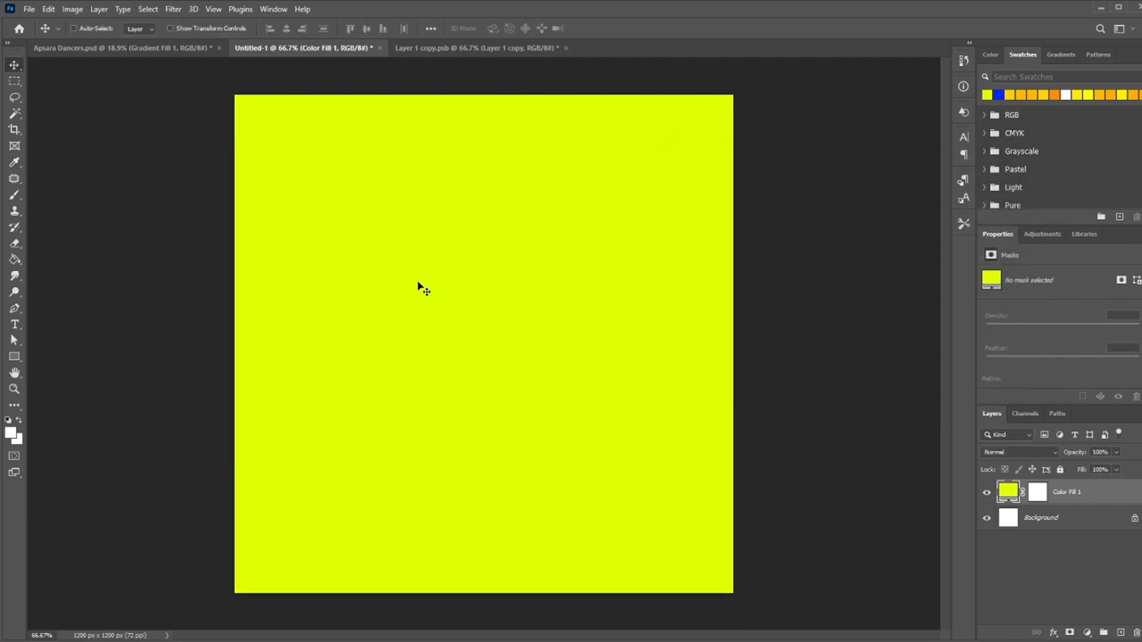
- Bring the dancer cutout from Layer 1 copy.psb into Untitled-1, scale it to about 107% and position it mid-canvas, cropped by the lower edge
{"action": "left_click", "coordinate": [446, 49]}
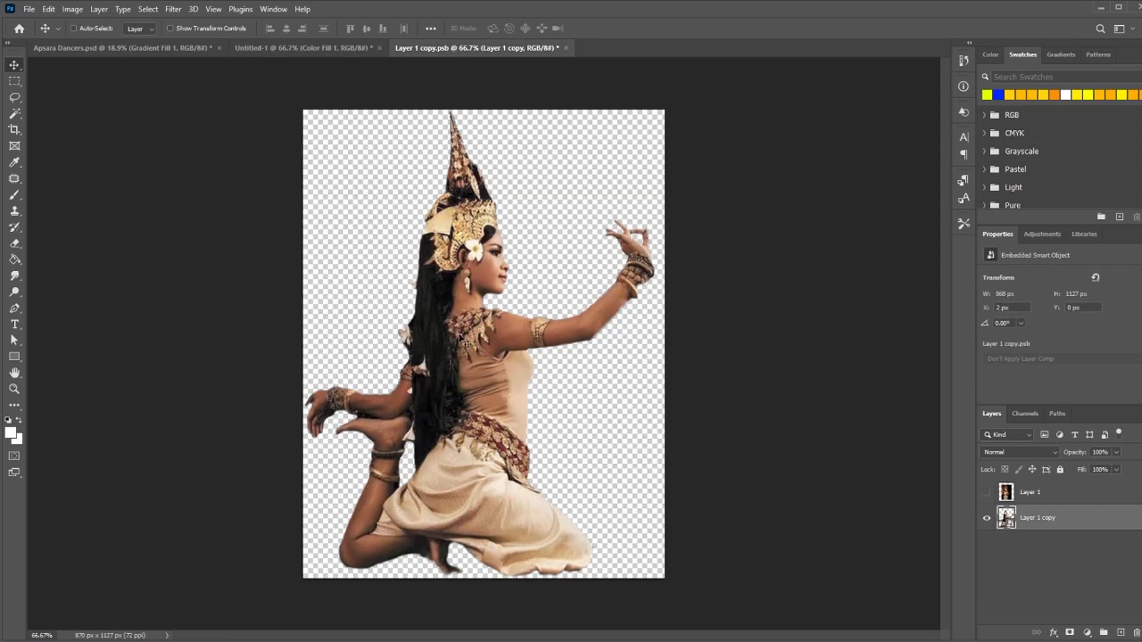
{"action": "left_click_drag", "start_coordinate": [466, 343], "coordinate": [502, 412]}
{"action": "key", "text": "ctrl+t"}
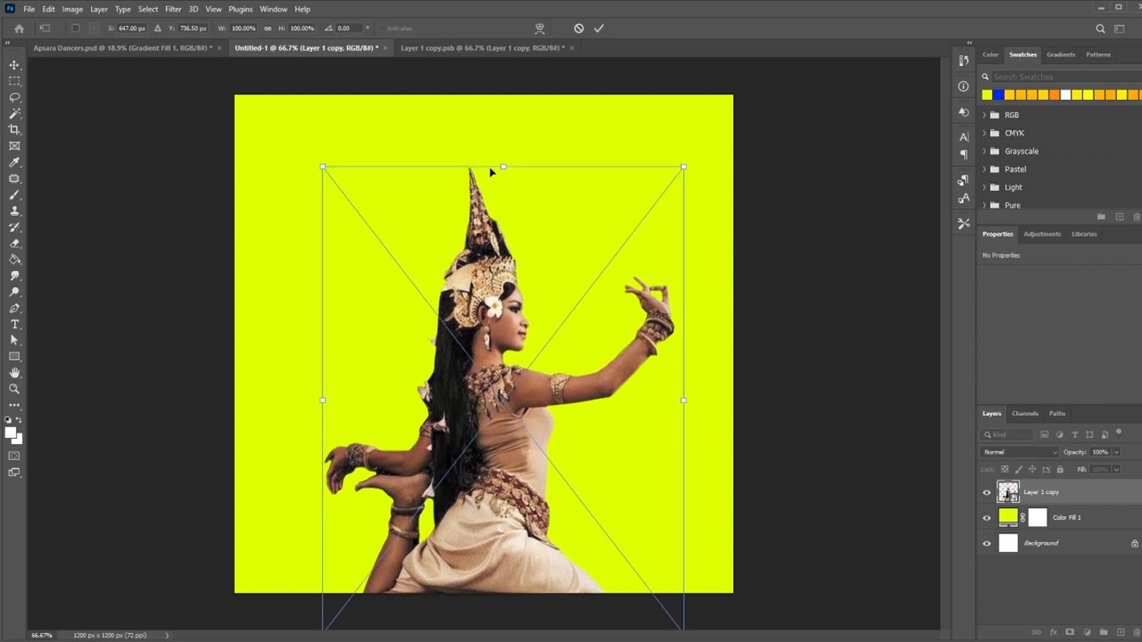
{"action": "left_click_drag", "start_coordinate": [497, 171], "coordinate": [498, 132]}
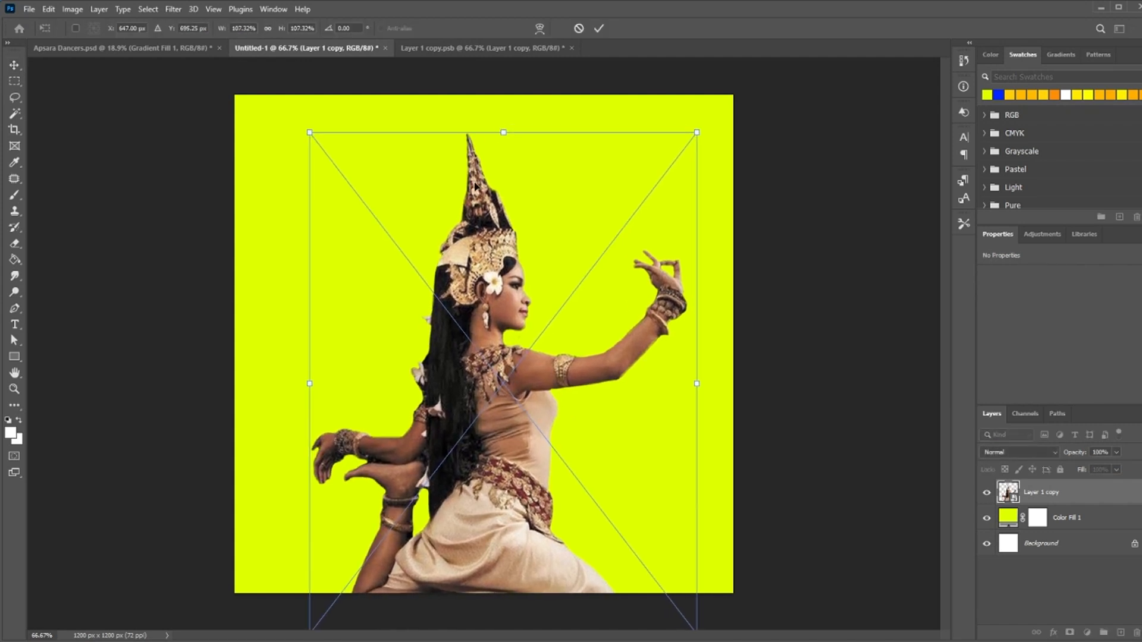
{"action": "key", "text": "Return"}
{"action": "left_click_drag", "start_coordinate": [474, 207], "coordinate": [467, 209]}
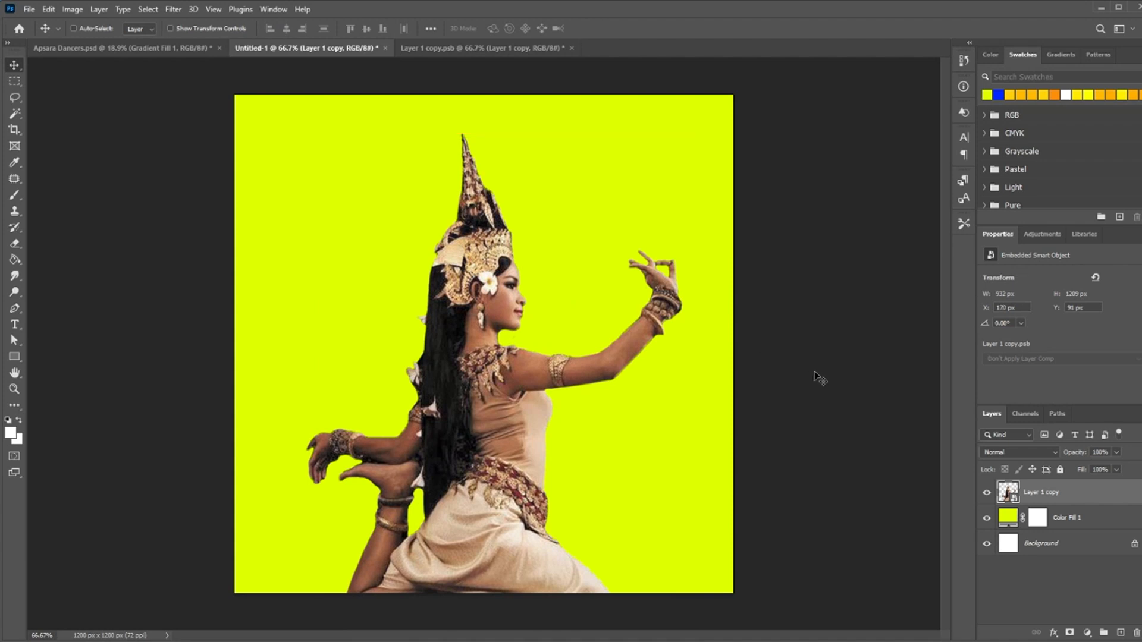
- Select the dancer's left part from above the headdress tip to the canvas bottom and copy it to a new layer
{"action": "key", "text": "m"}
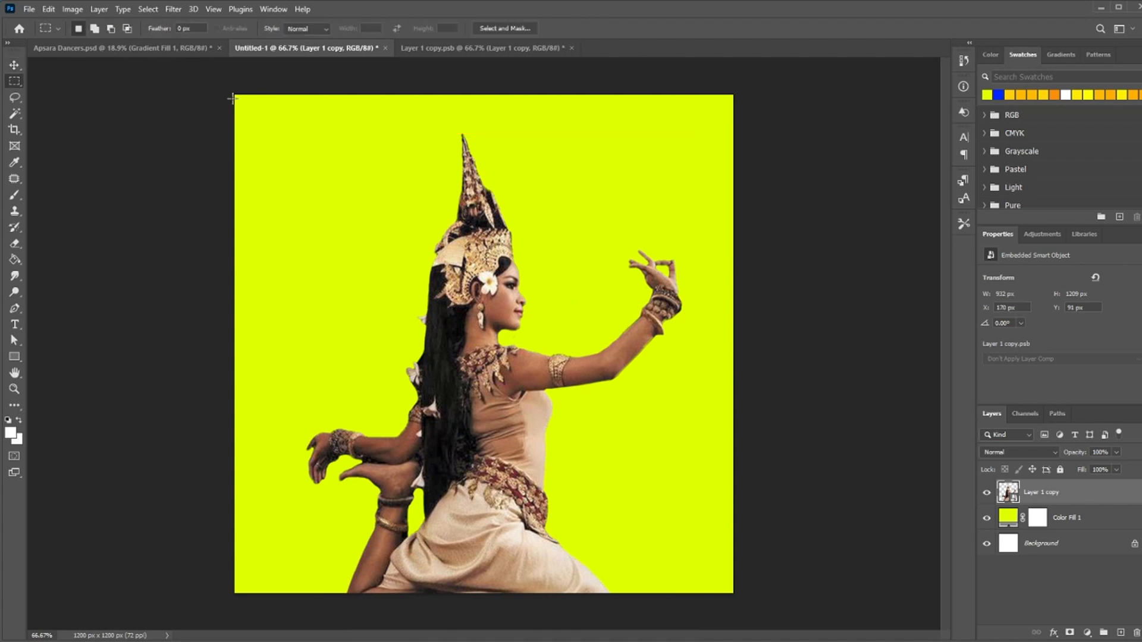
{"action": "left_click_drag", "start_coordinate": [232, 98], "coordinate": [463, 638]}
{"action": "key", "text": "ctrl+j"}
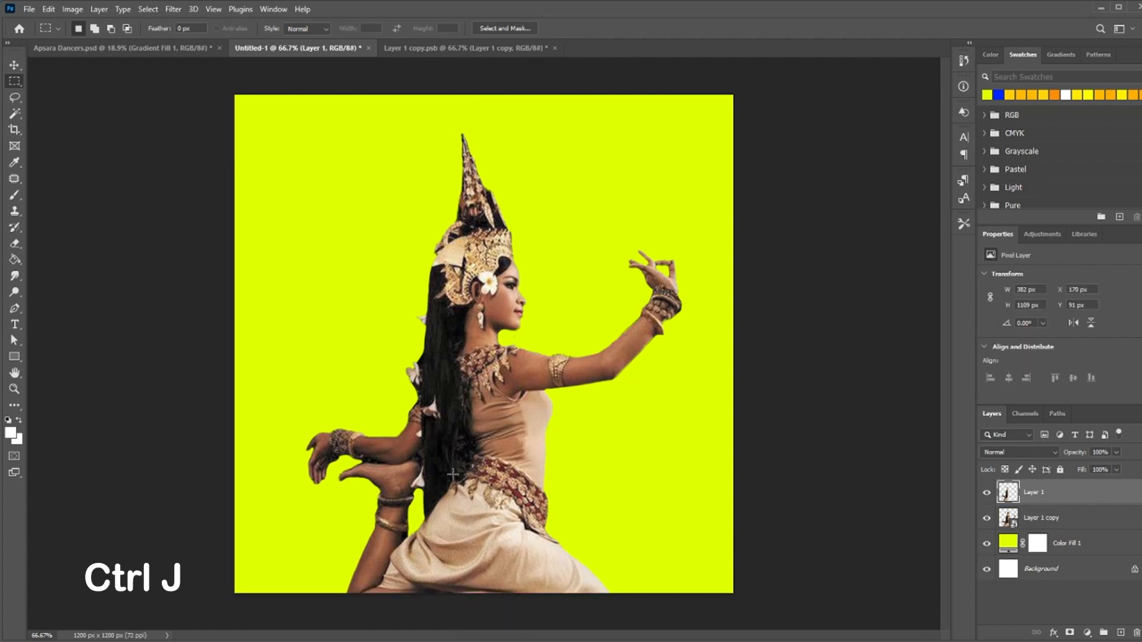
{"action": "key", "text": "v"}
- Apply a Motion Blur with angle 0° and distance 100 pixels to the copied left part of the dancer
{"action": "left_click", "coordinate": [173, 8]}
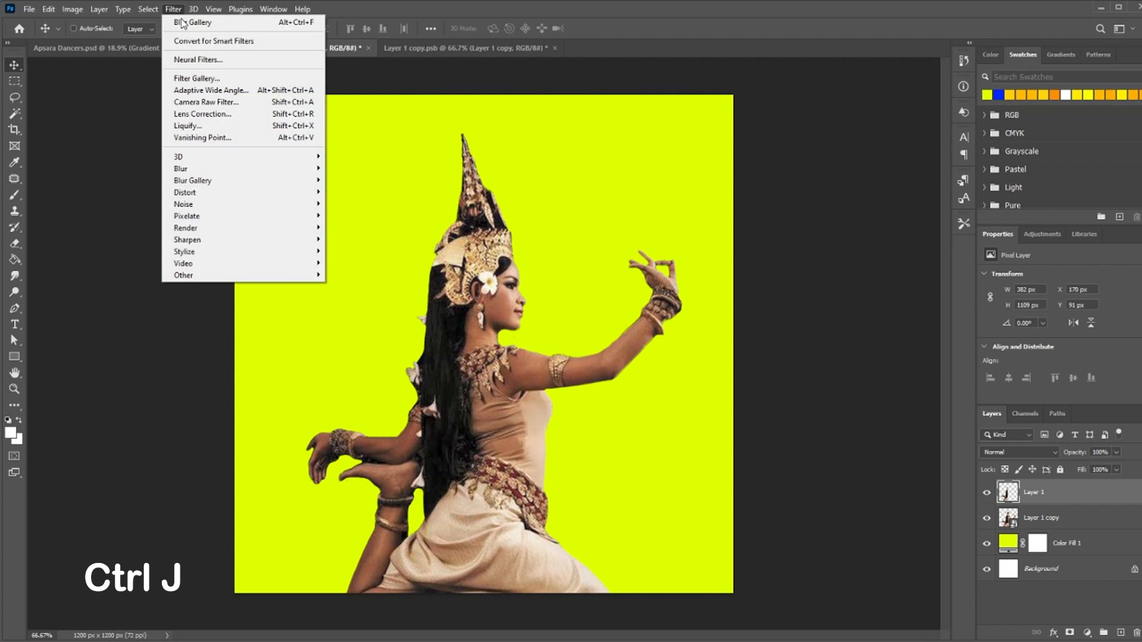
{"action": "mouse_move", "coordinate": [207, 169]}
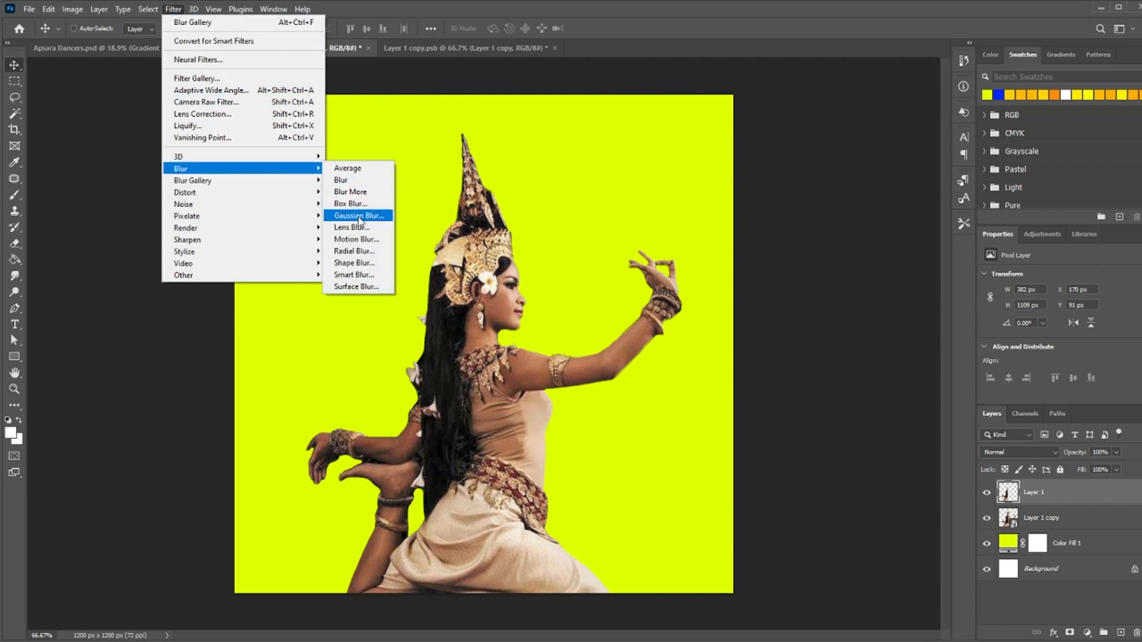
{"action": "left_click", "coordinate": [362, 239]}
{"action": "key", "text": "Tab"}
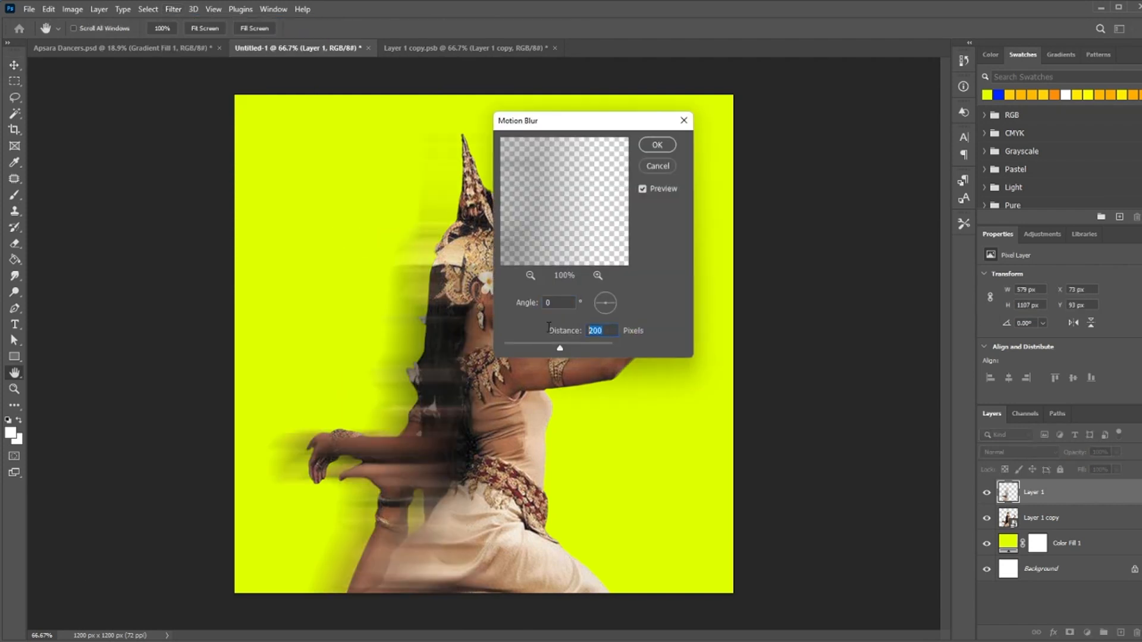
{"action": "type", "text": "100"}
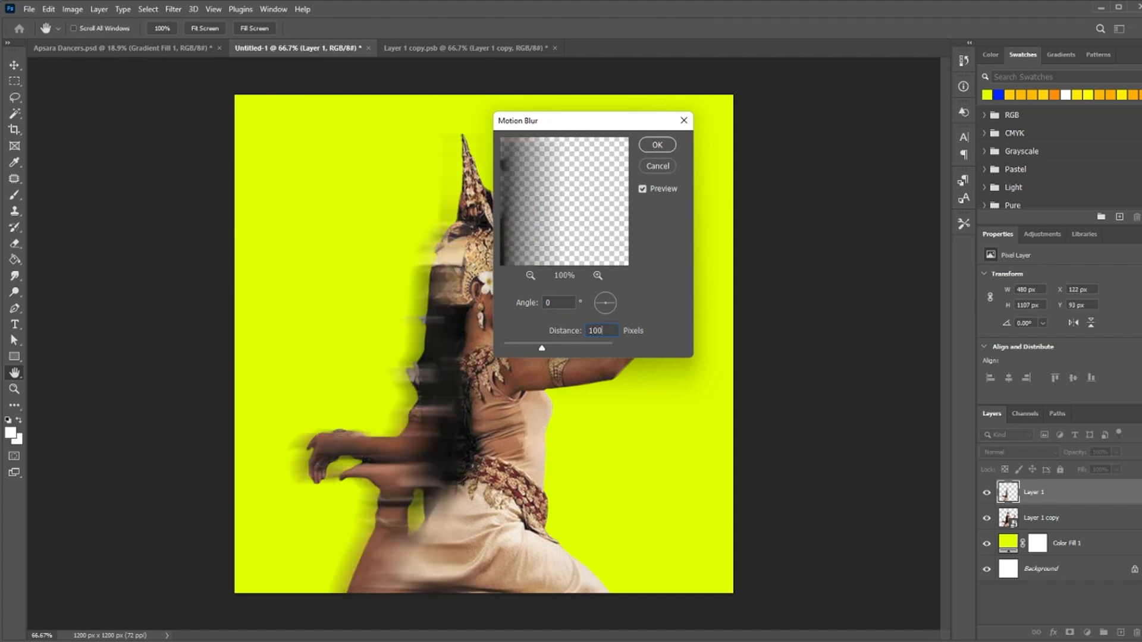
{"action": "key", "text": "Return"}
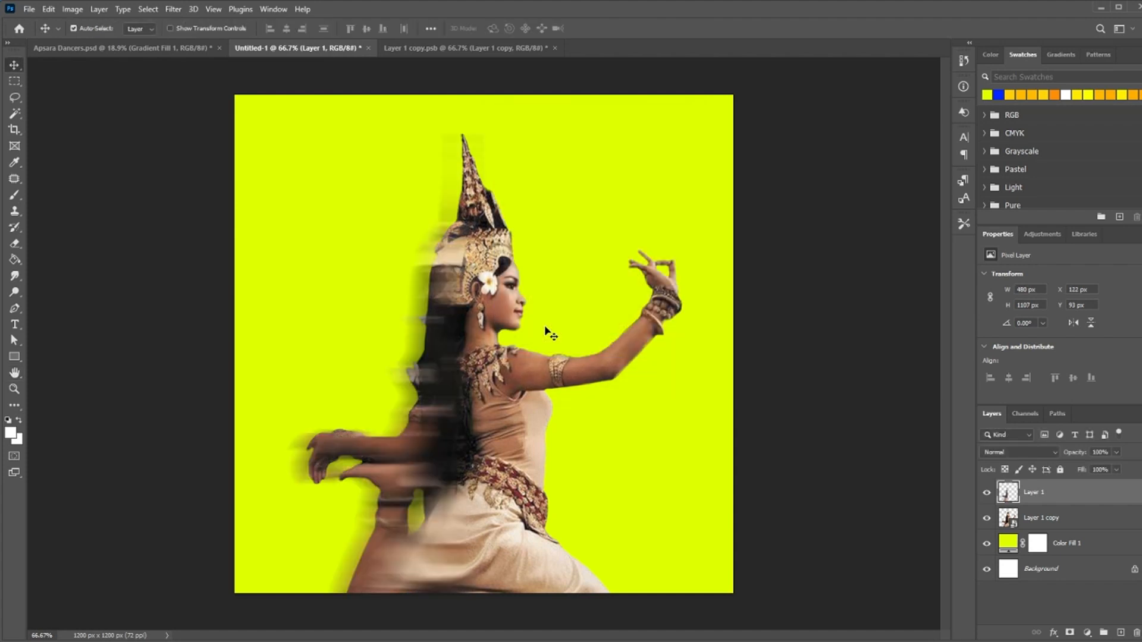
- Duplicate the blurred layer and apply a Motion Blur with a distance of 200 pixels to the duplicate
{"action": "key", "text": "ctrl+j"}
{"action": "key", "text": "ctrl+f"}
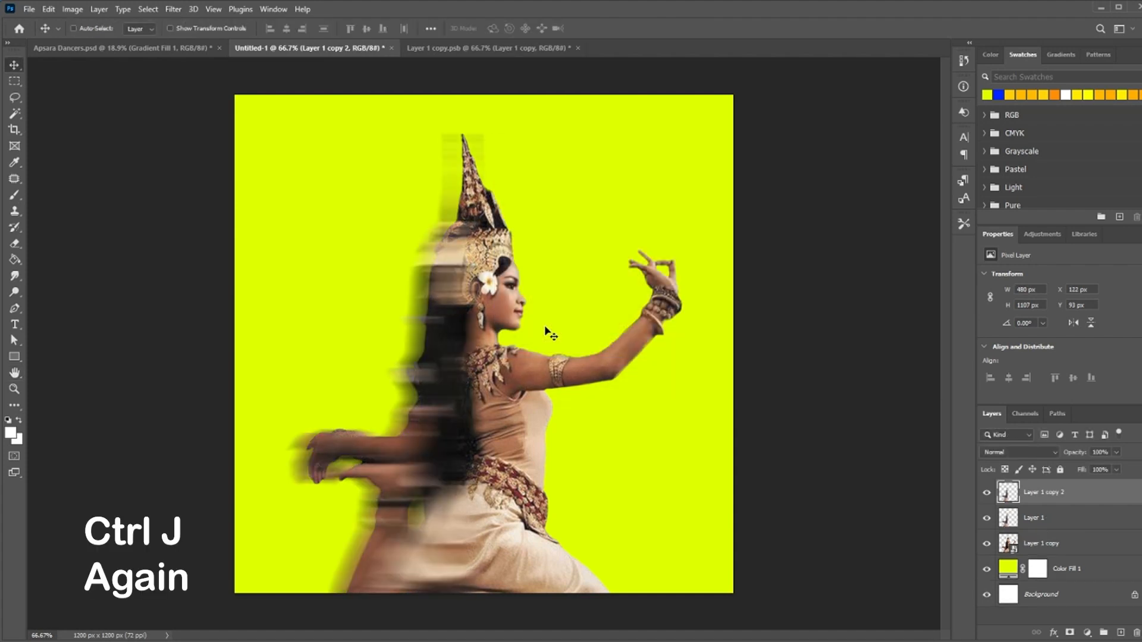
{"action": "left_click", "coordinate": [172, 9]}
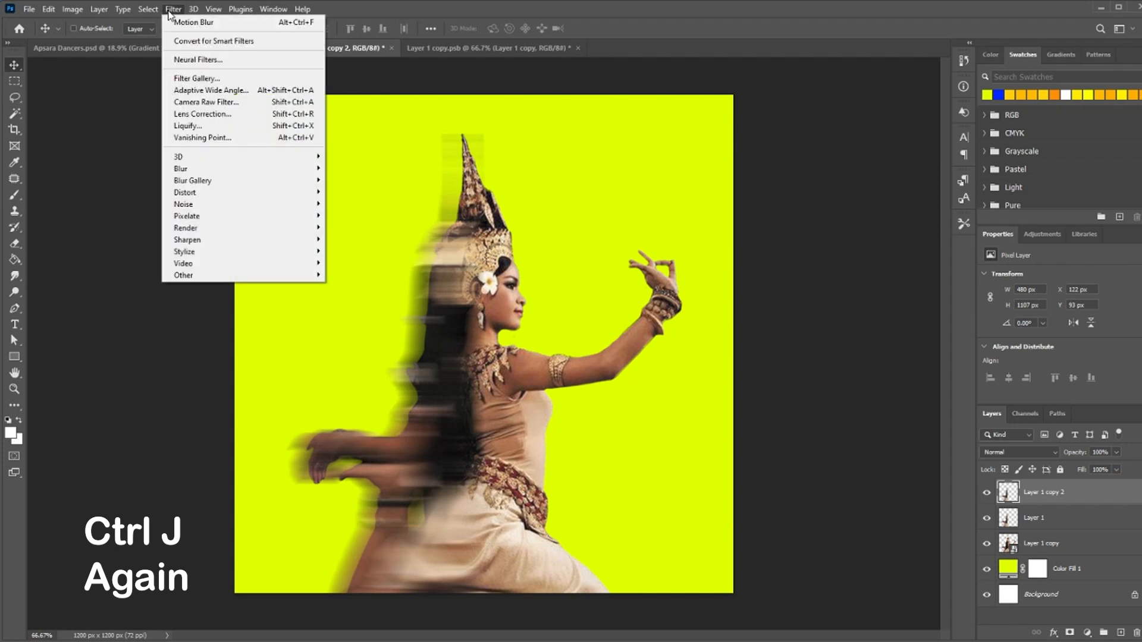
{"action": "mouse_move", "coordinate": [198, 170]}
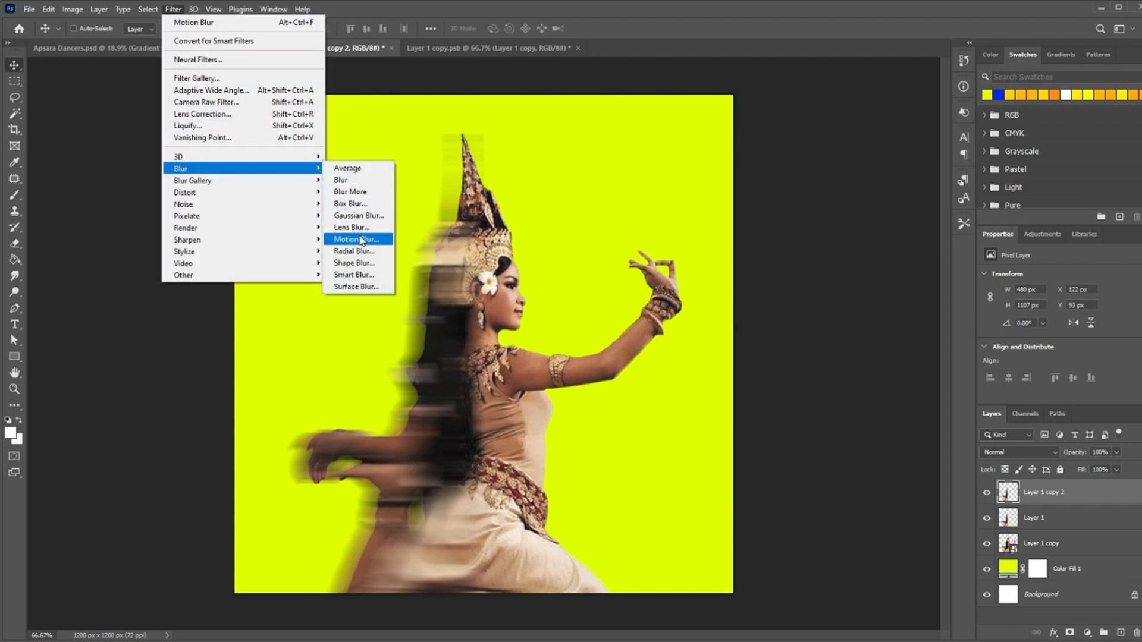
{"action": "left_click", "coordinate": [359, 239]}
{"action": "double_click", "coordinate": [611, 329]}
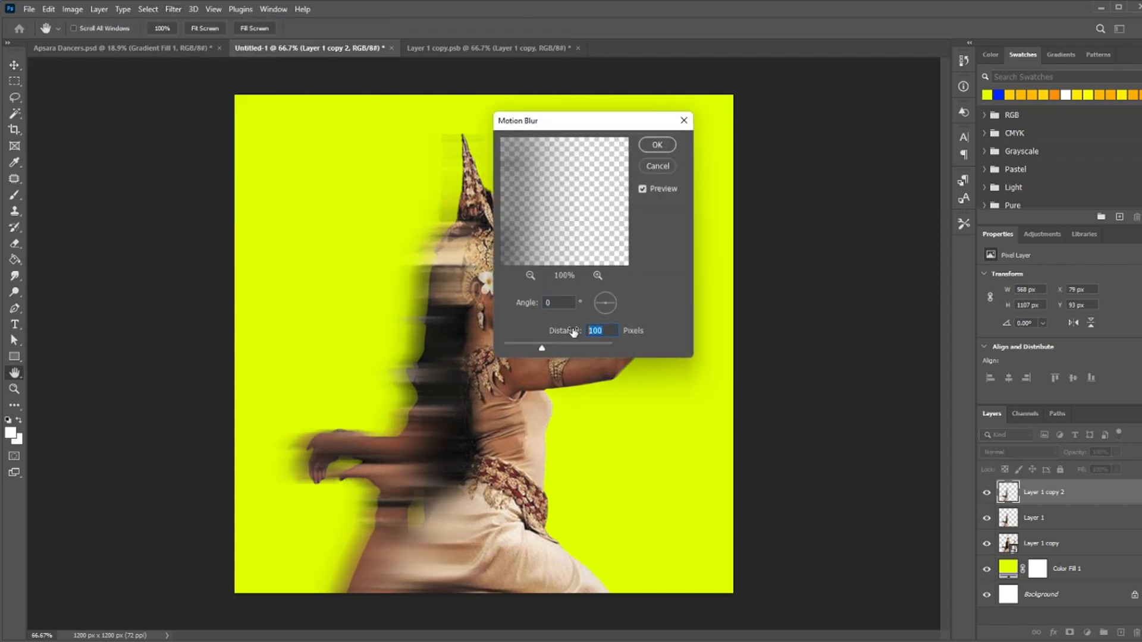
{"action": "type", "text": "20"}
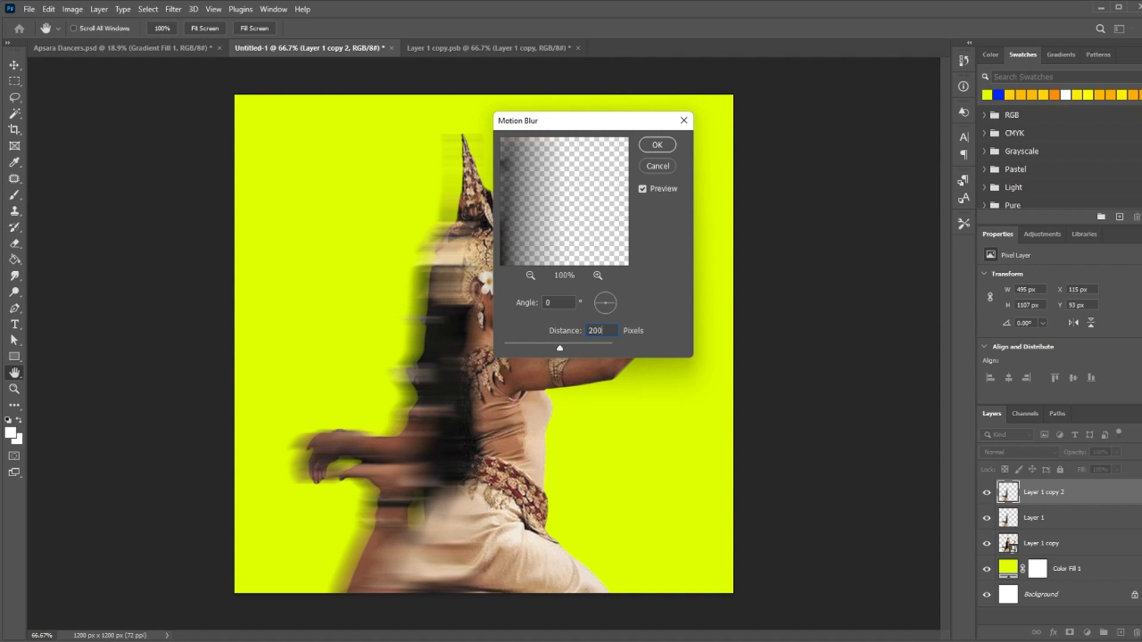
{"action": "key", "text": "Return"}
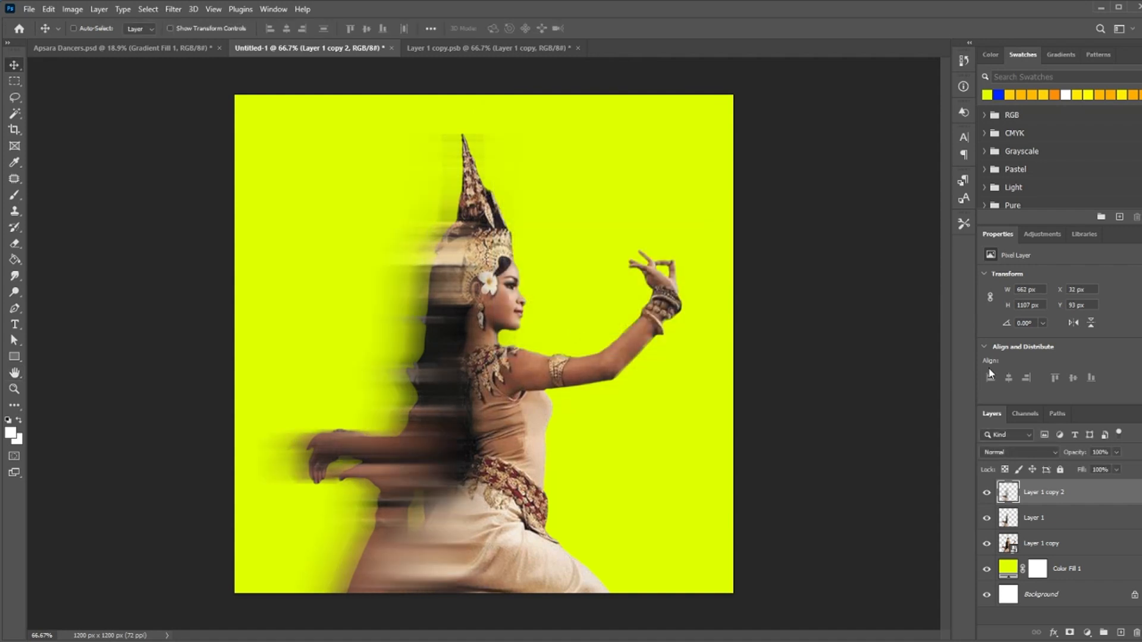
- Group the dancer layer and its two blurred layers
{"action": "left_click", "coordinate": [1075, 551]}
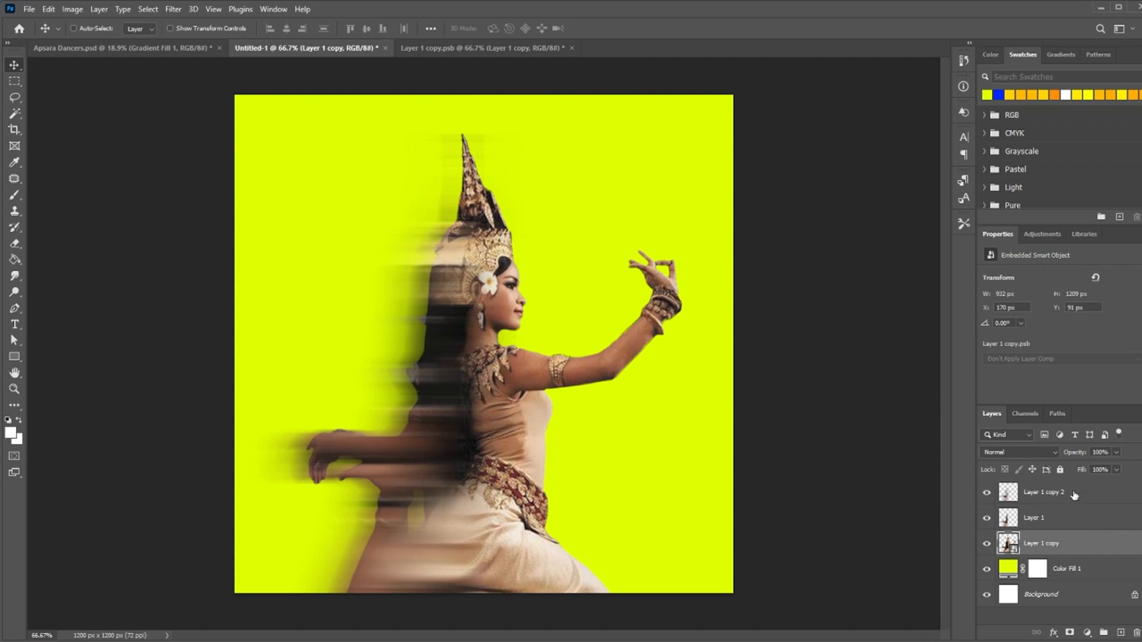
{"action": "left_click", "coordinate": [1074, 494], "text": "shift"}
{"action": "left_click", "coordinate": [1103, 633]}
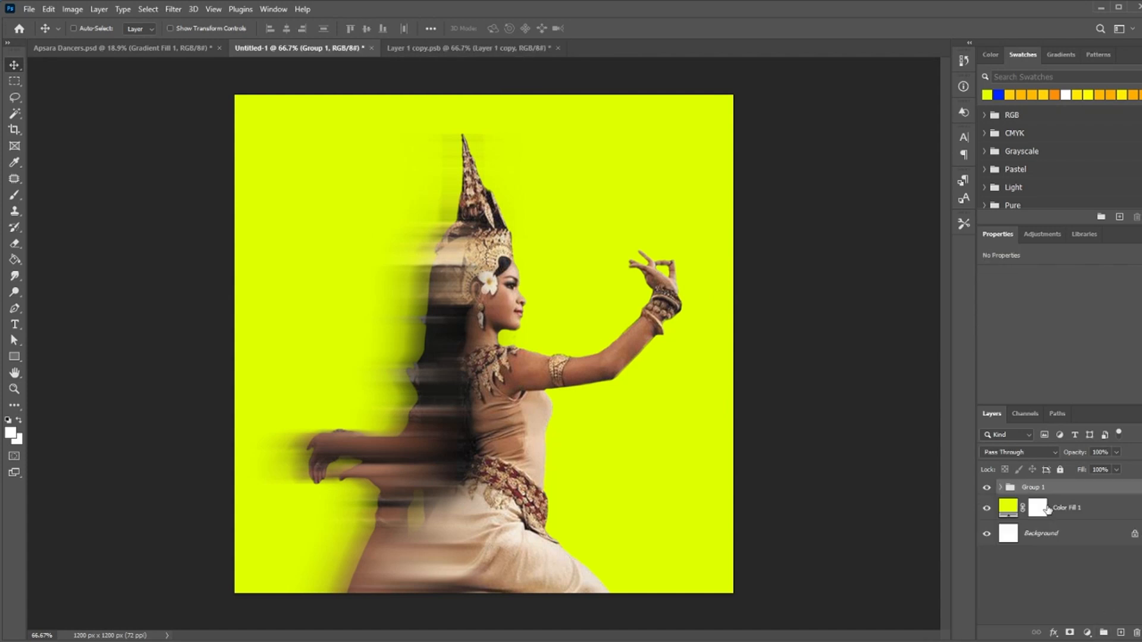
- Add a Black & White adjustment clipped to the dancer group, with Reds at 17 and Yellows at 99
{"action": "left_click", "coordinate": [1086, 633]}
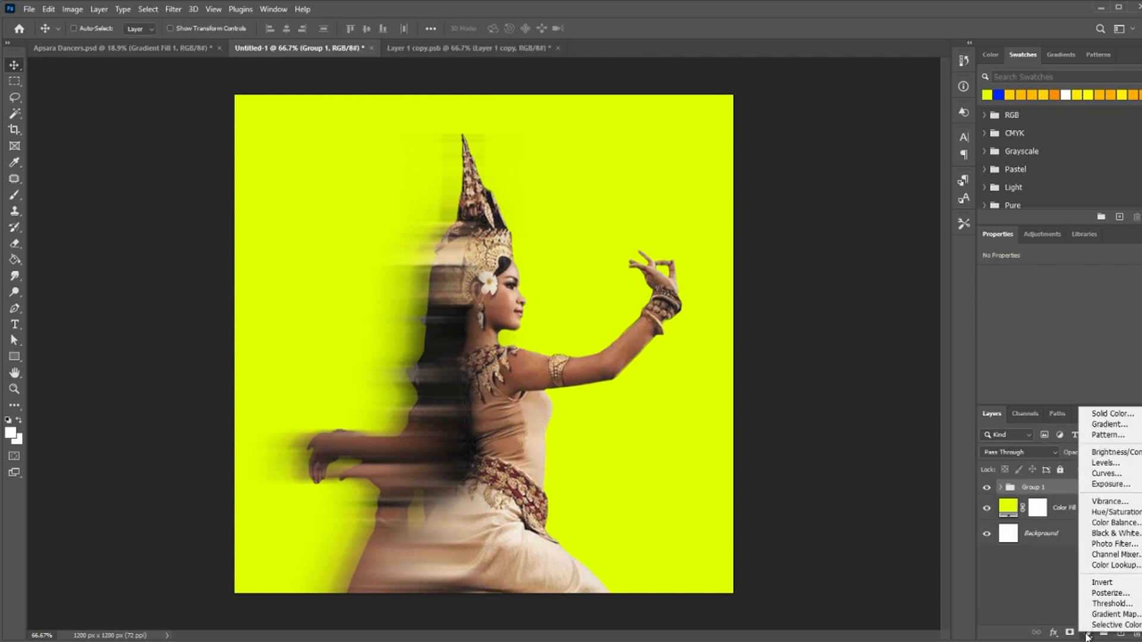
{"action": "left_click", "coordinate": [1111, 533]}
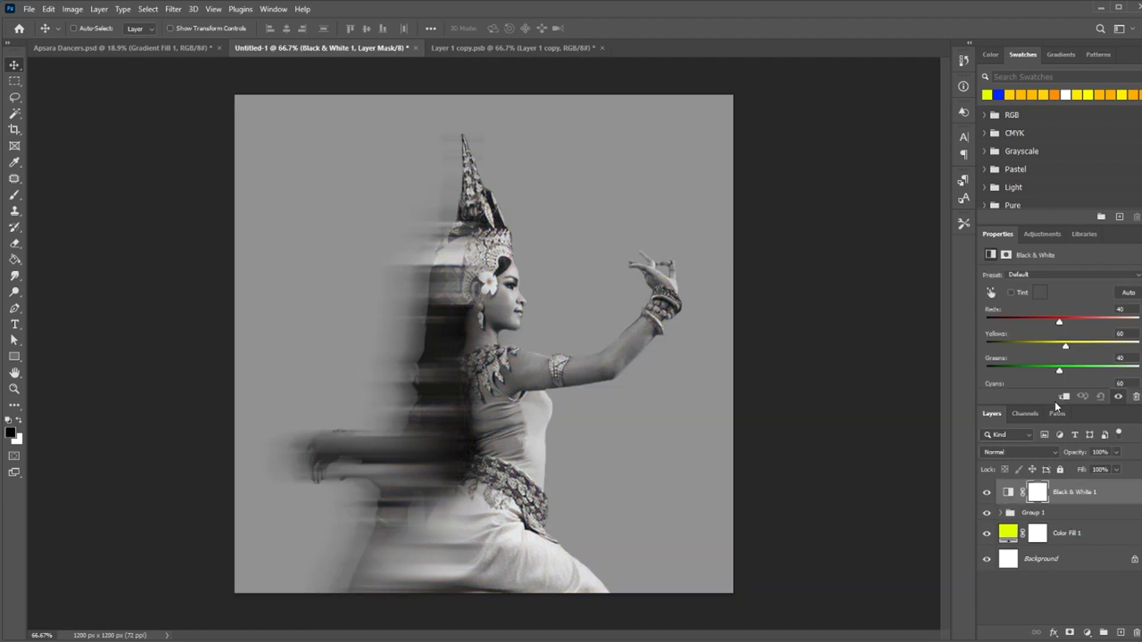
{"action": "key", "text": "ctrl+alt+g"}
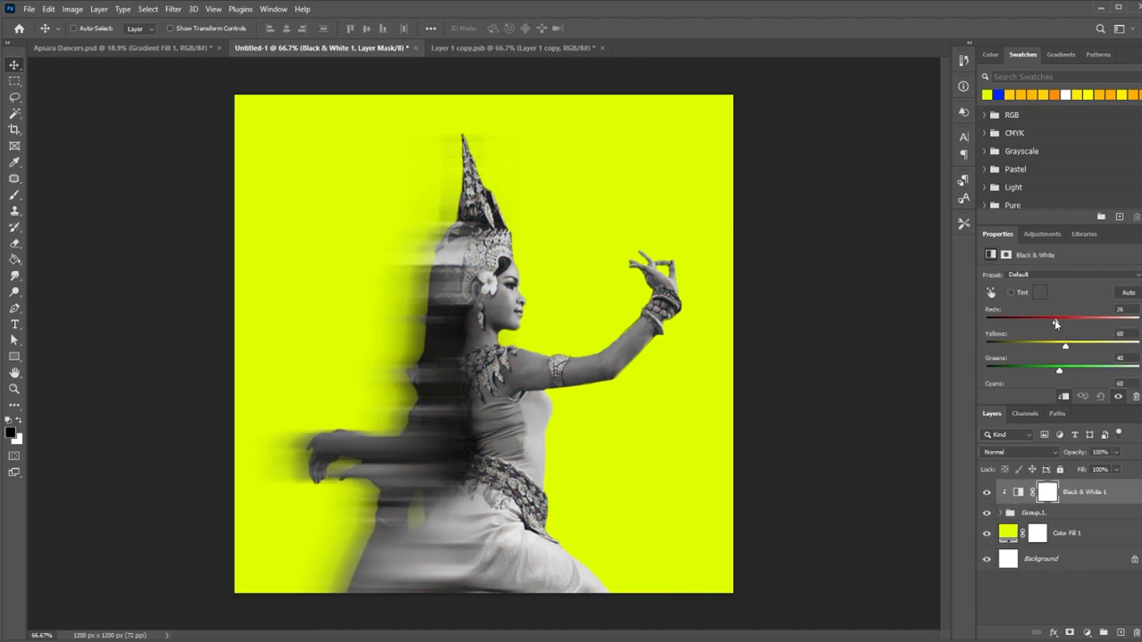
{"action": "left_click_drag", "start_coordinate": [1064, 346], "coordinate": [1078, 346]}
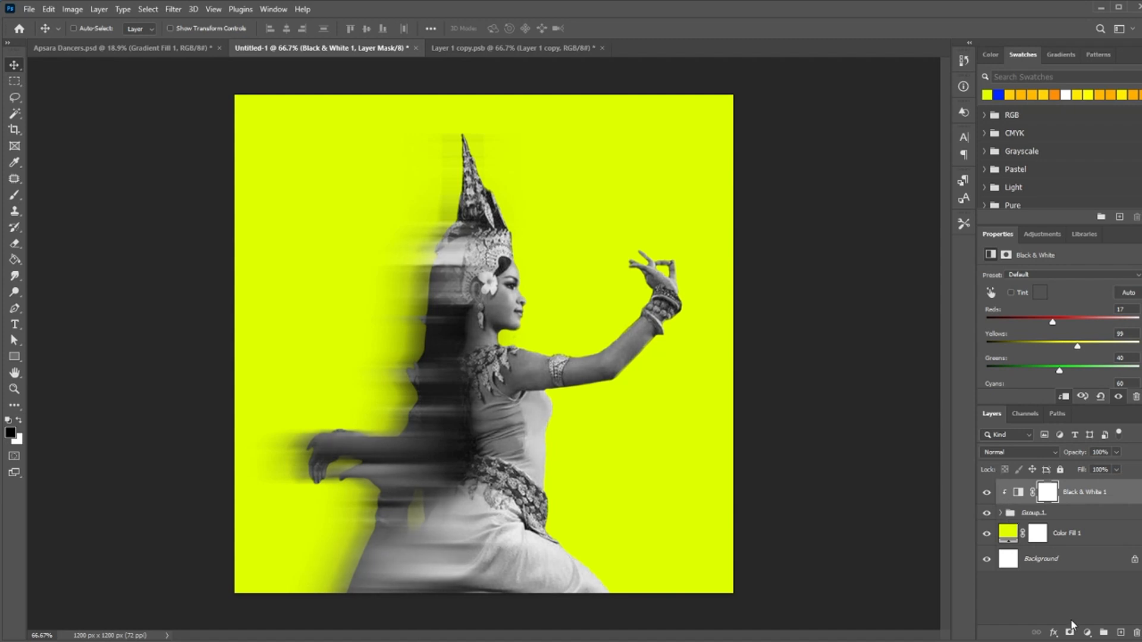
- Add a Levels adjustment clipped to the dancer group, with midtones at 1.48 and the white point at 242
{"action": "left_click", "coordinate": [1087, 632]}
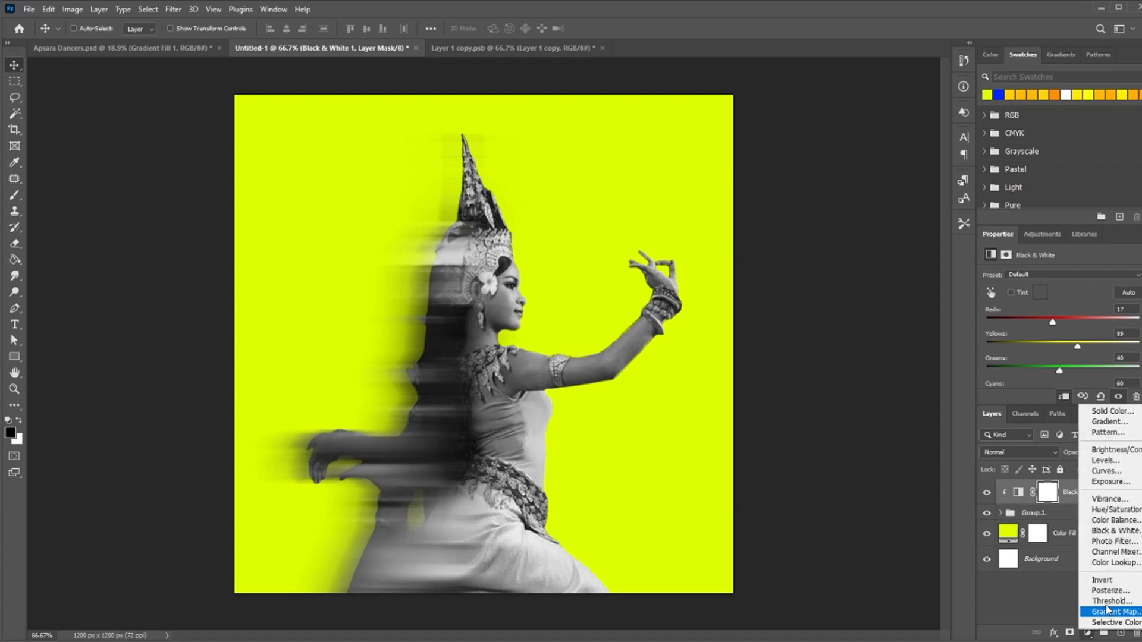
{"action": "left_click", "coordinate": [1105, 460]}
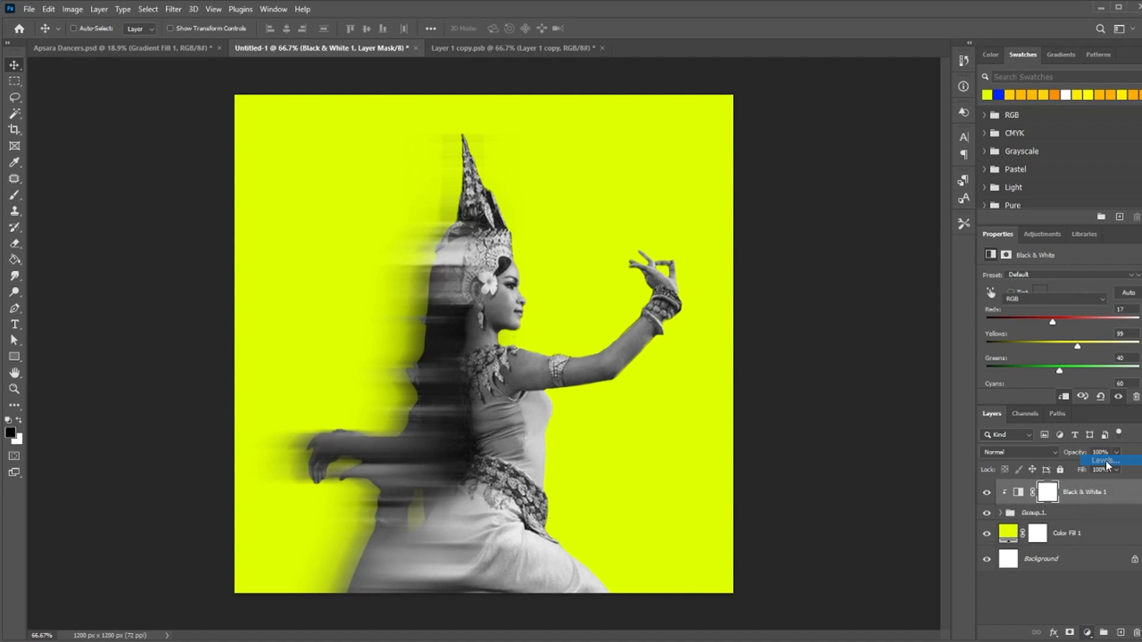
{"action": "left_click", "coordinate": [1063, 397]}
{"action": "left_click_drag", "start_coordinate": [1071, 365], "coordinate": [1055, 362]}
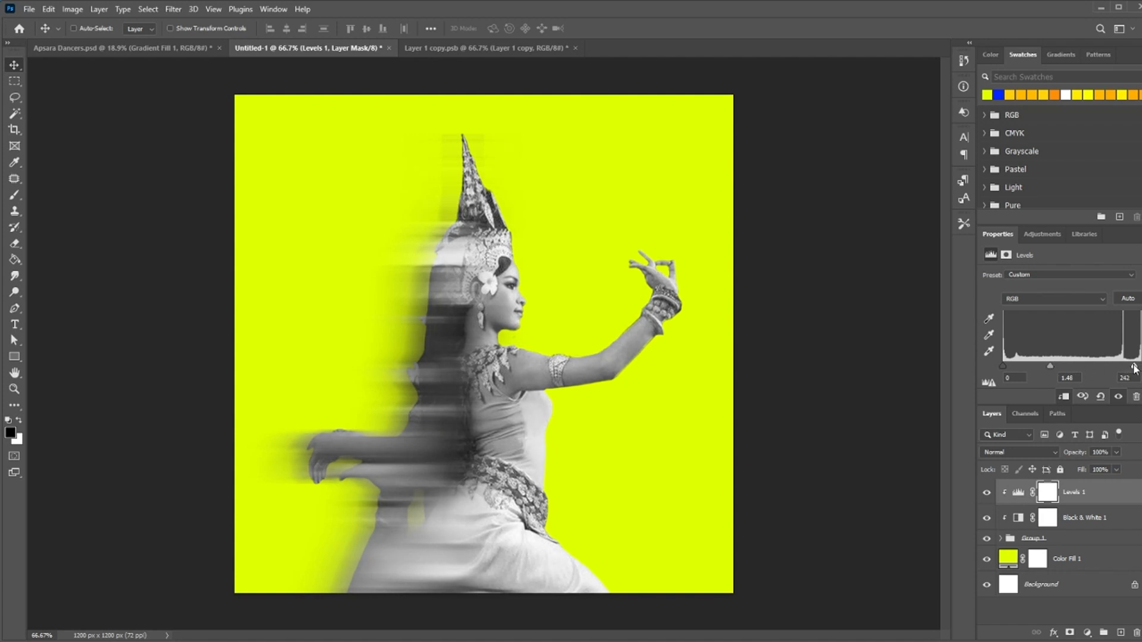
- Add a white-to-transparent linear Gradient Fill at 90° and 100% scale, clipped to the dancer group
{"action": "left_click", "coordinate": [1088, 633]}
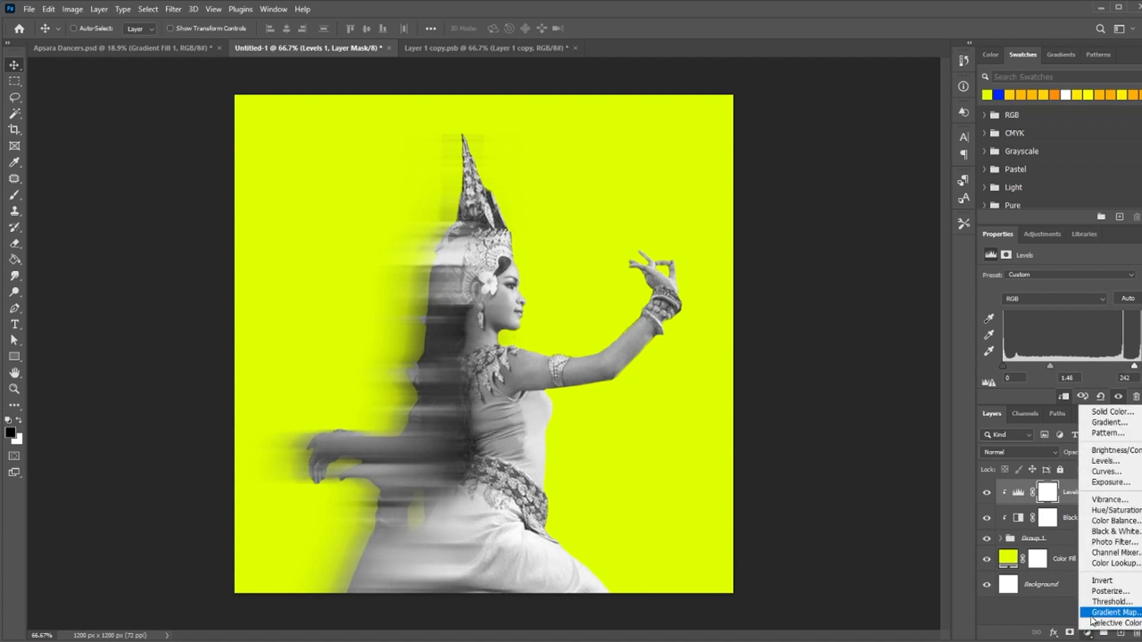
{"action": "left_click", "coordinate": [1111, 425]}
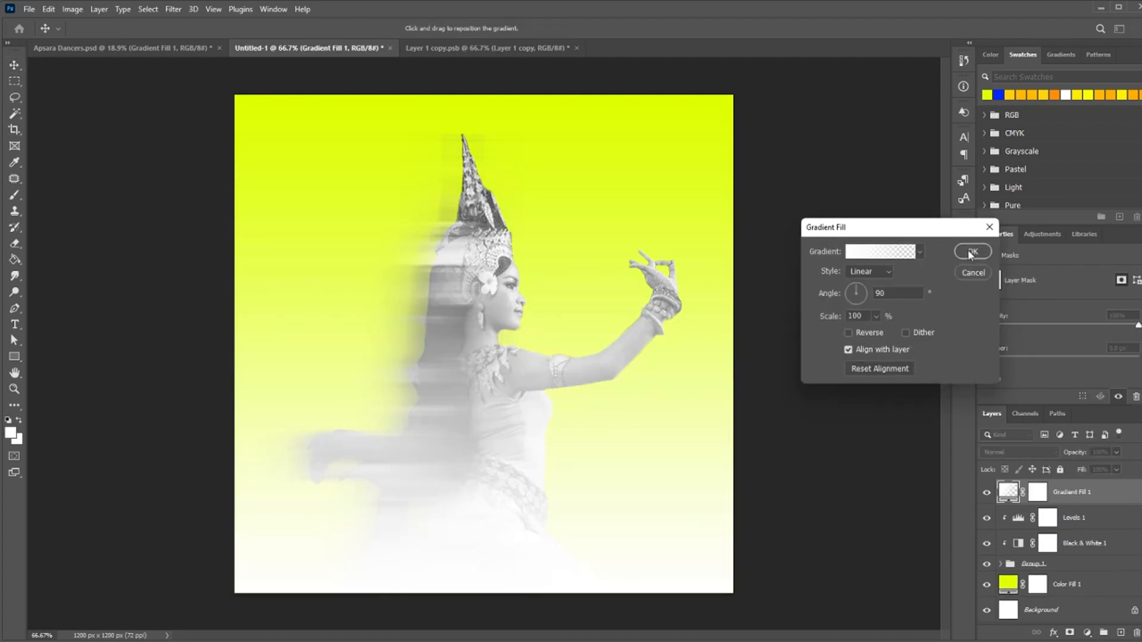
{"action": "left_click", "coordinate": [971, 253]}
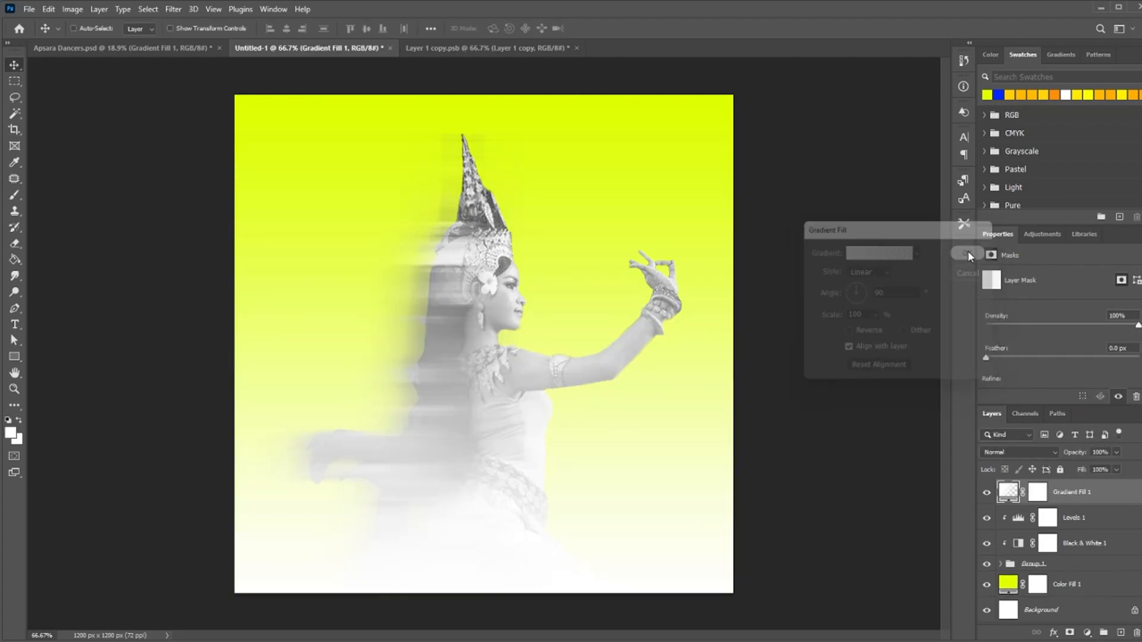
{"action": "left_click", "coordinate": [1012, 505], "text": "alt"}
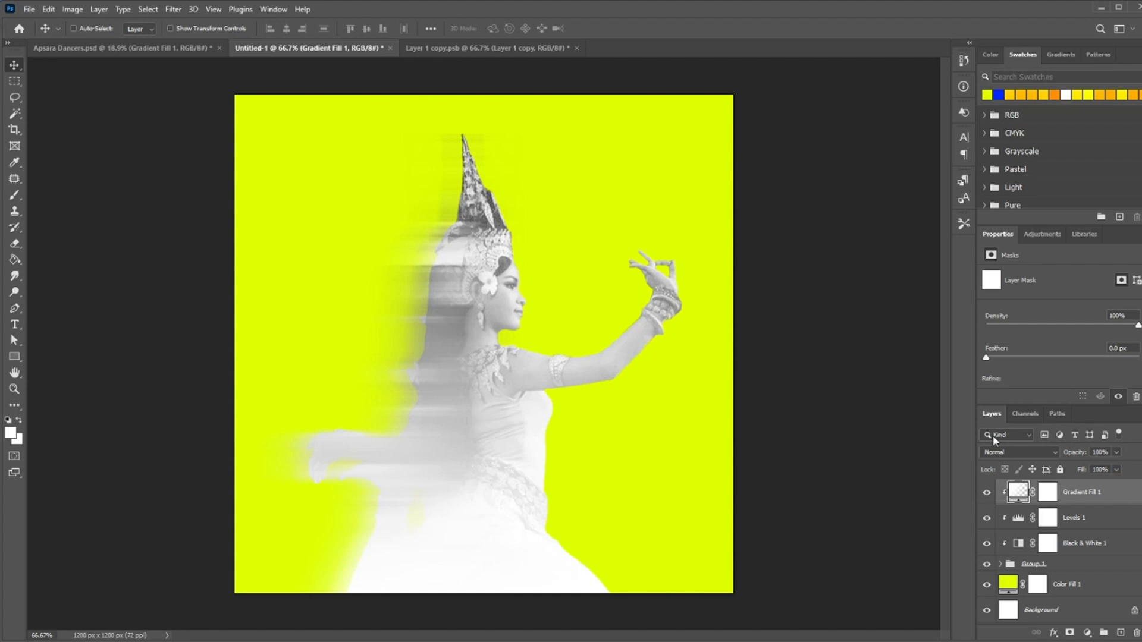
- Set the clipped gradient fill's blend mode to Screen and raise its end opacity stop to 100%
{"action": "left_click", "coordinate": [994, 452]}
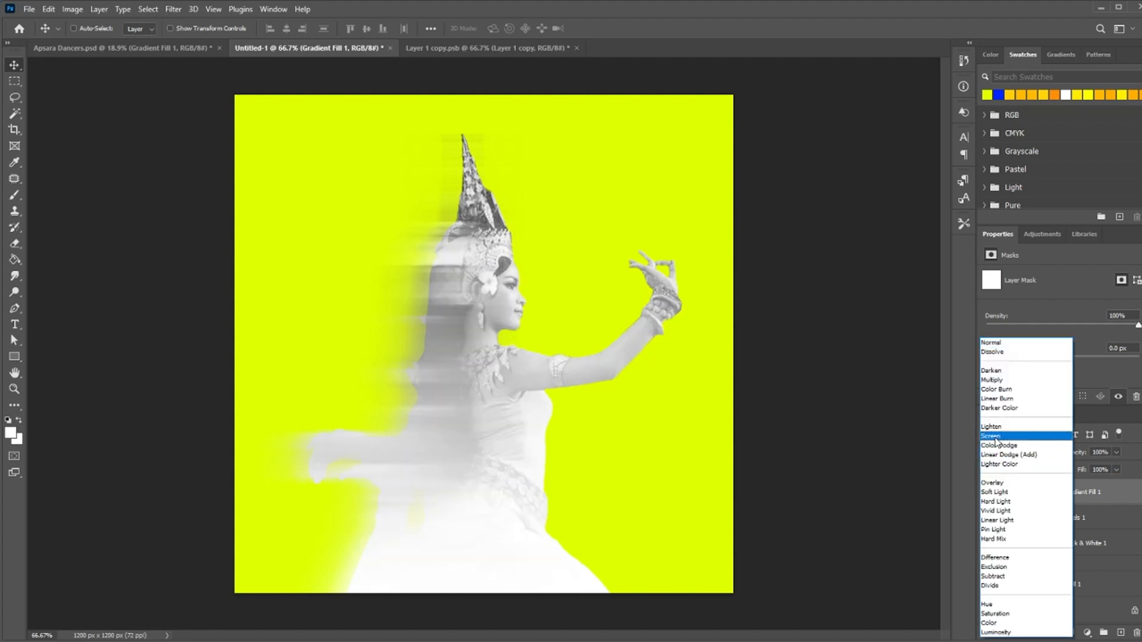
{"action": "left_click", "coordinate": [996, 440]}
{"action": "double_click", "coordinate": [1016, 490]}
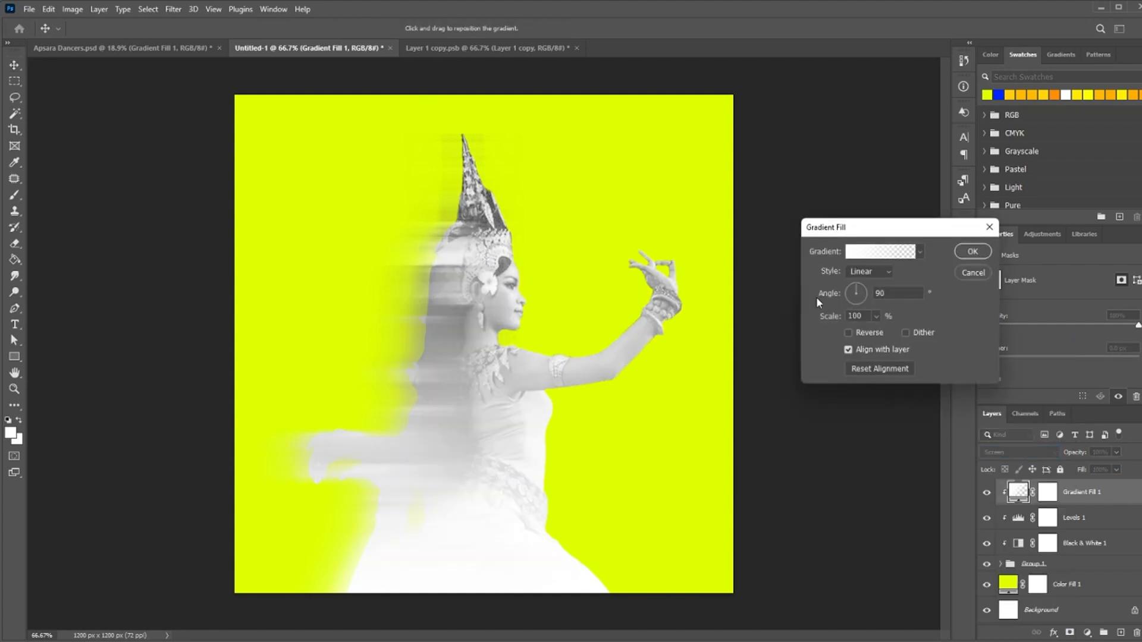
{"action": "left_click", "coordinate": [865, 251]}
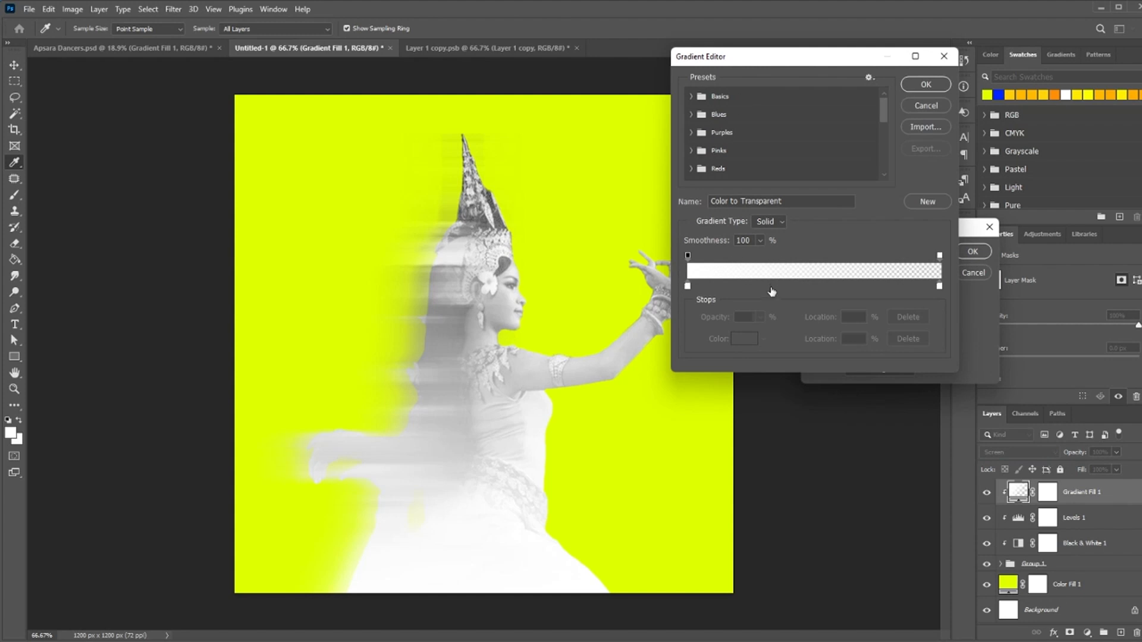
{"action": "left_click", "coordinate": [805, 287]}
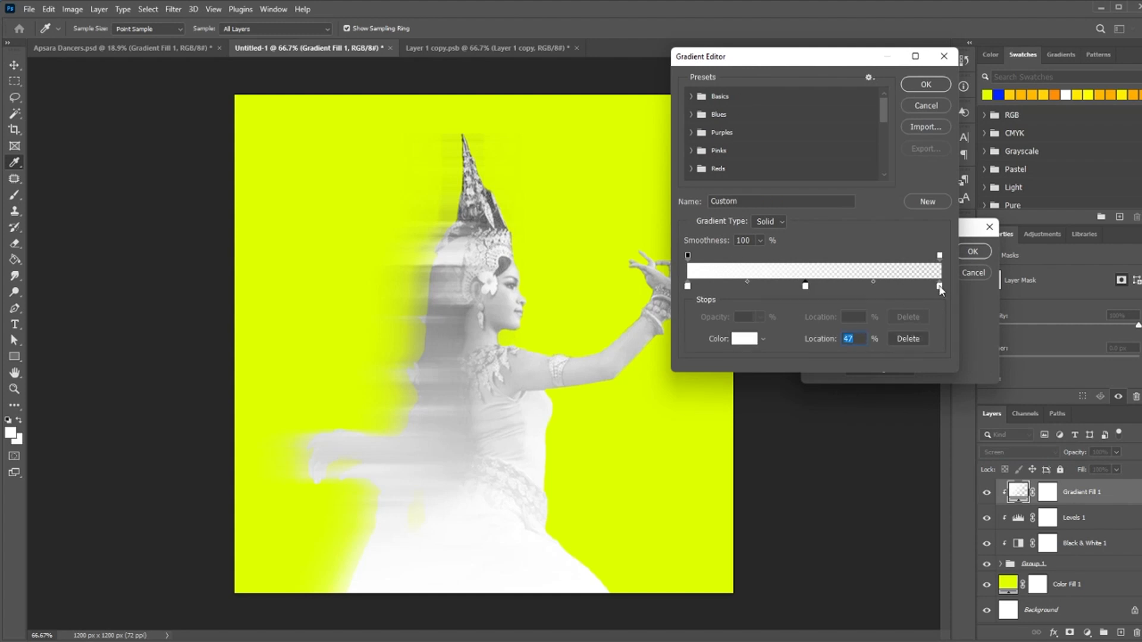
{"action": "left_click_drag", "start_coordinate": [940, 287], "coordinate": [928, 333]}
{"action": "left_click", "coordinate": [805, 288]}
{"action": "left_click", "coordinate": [940, 256]}
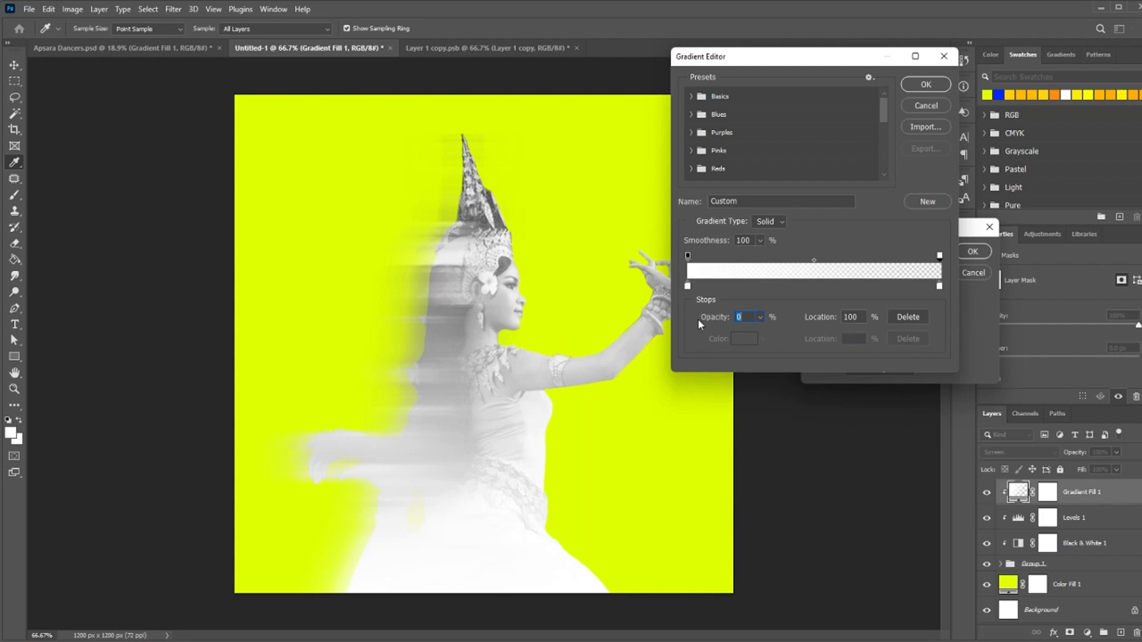
{"action": "left_click", "coordinate": [761, 317]}
{"action": "left_click_drag", "start_coordinate": [773, 331], "coordinate": [873, 324]}
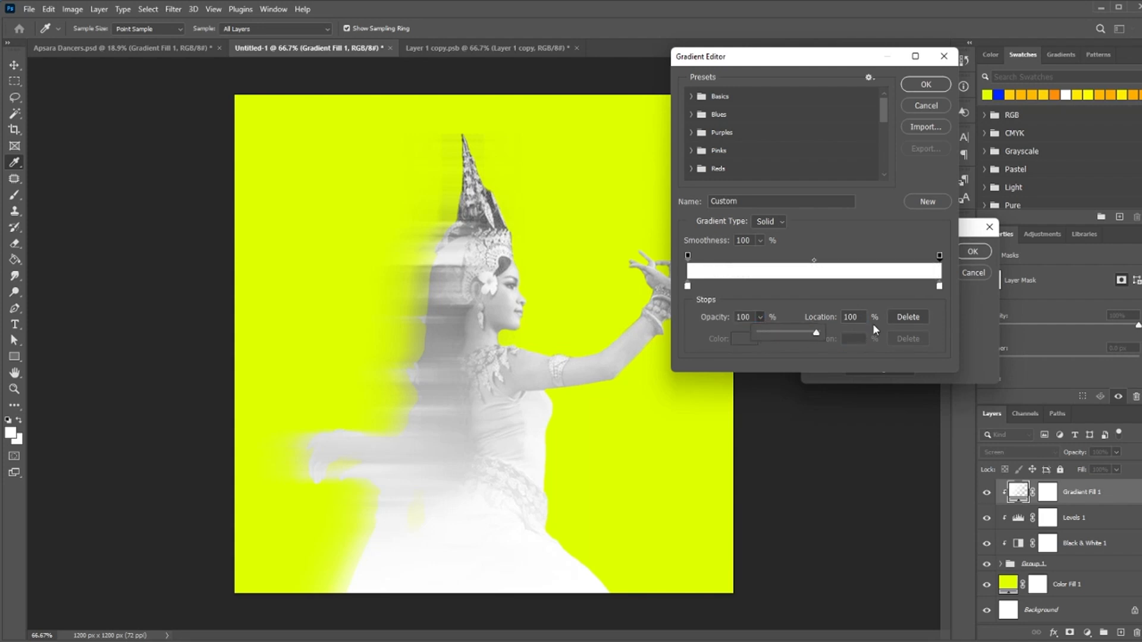
- Colour the gradient's end stop bright yellow with a hue of 55°
{"action": "double_click", "coordinate": [940, 286]}
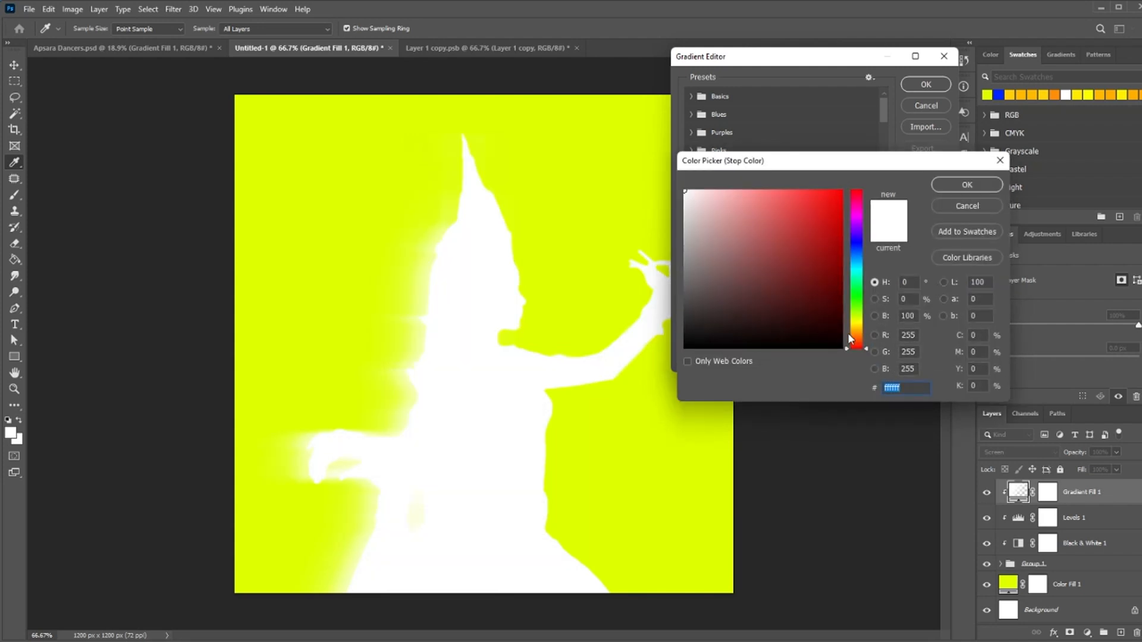
{"action": "left_click_drag", "start_coordinate": [865, 334], "coordinate": [861, 324]}
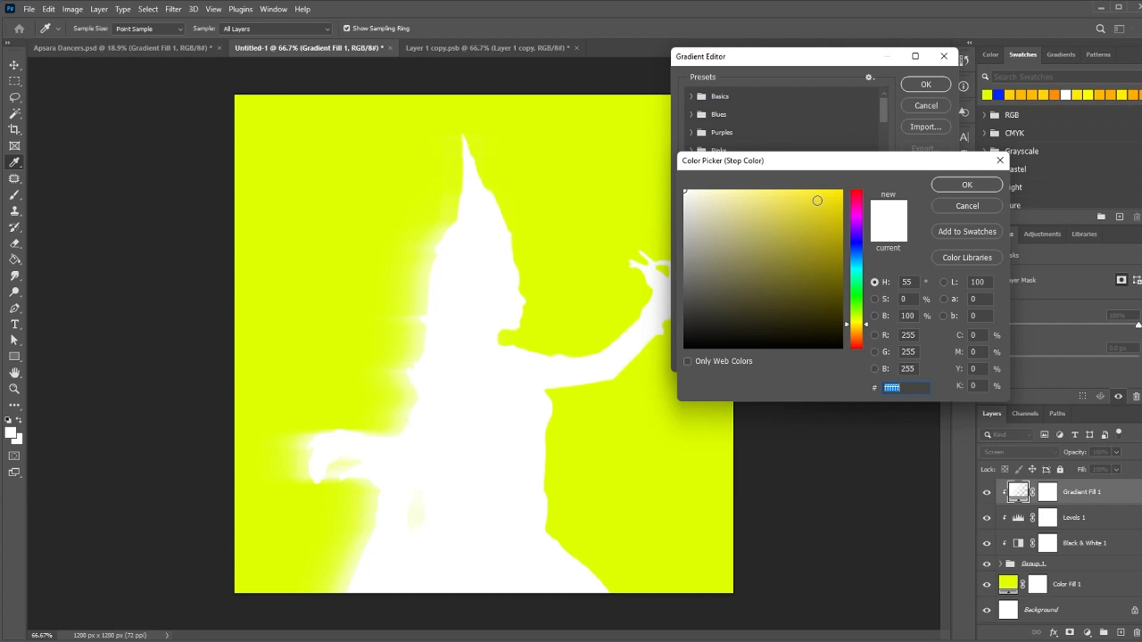
{"action": "left_click", "coordinate": [967, 185]}
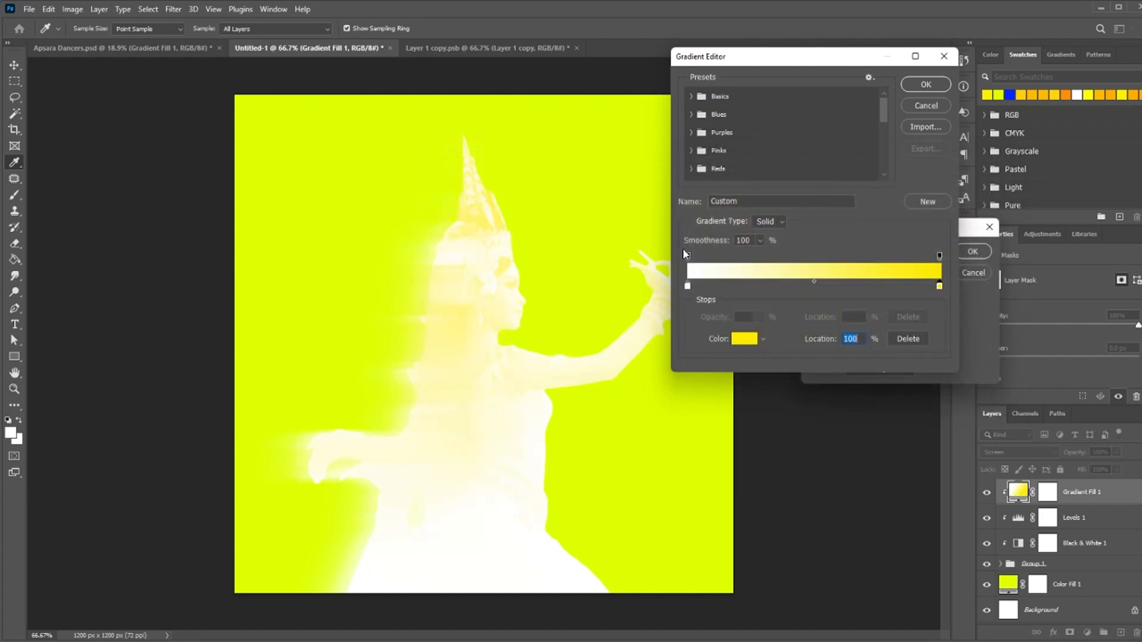
- Colour the gradient's start stop golden yellow, #ffde00
{"action": "double_click", "coordinate": [687, 287]}
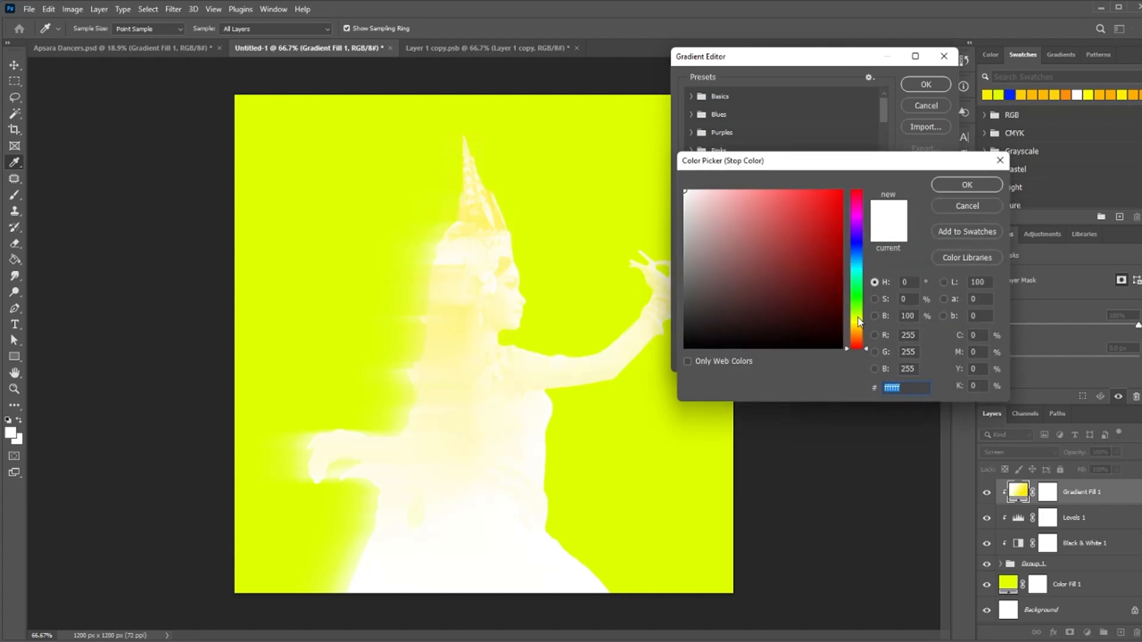
{"action": "left_click", "coordinate": [859, 322]}
{"action": "type", "text": "fcff00"}
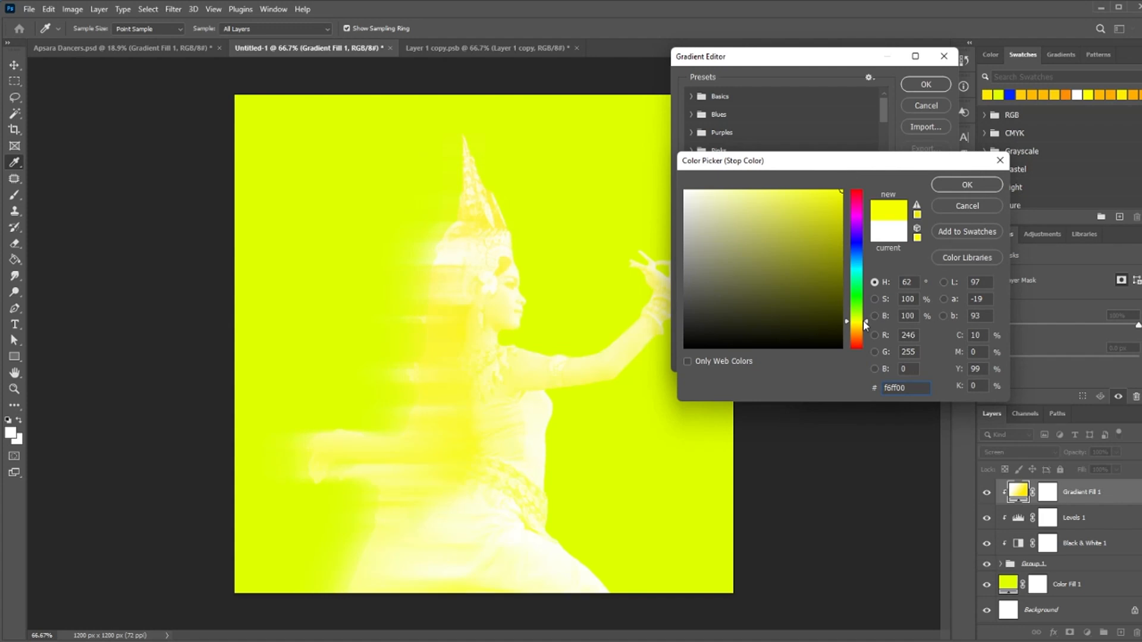
{"action": "left_click_drag", "start_coordinate": [865, 323], "coordinate": [865, 326]}
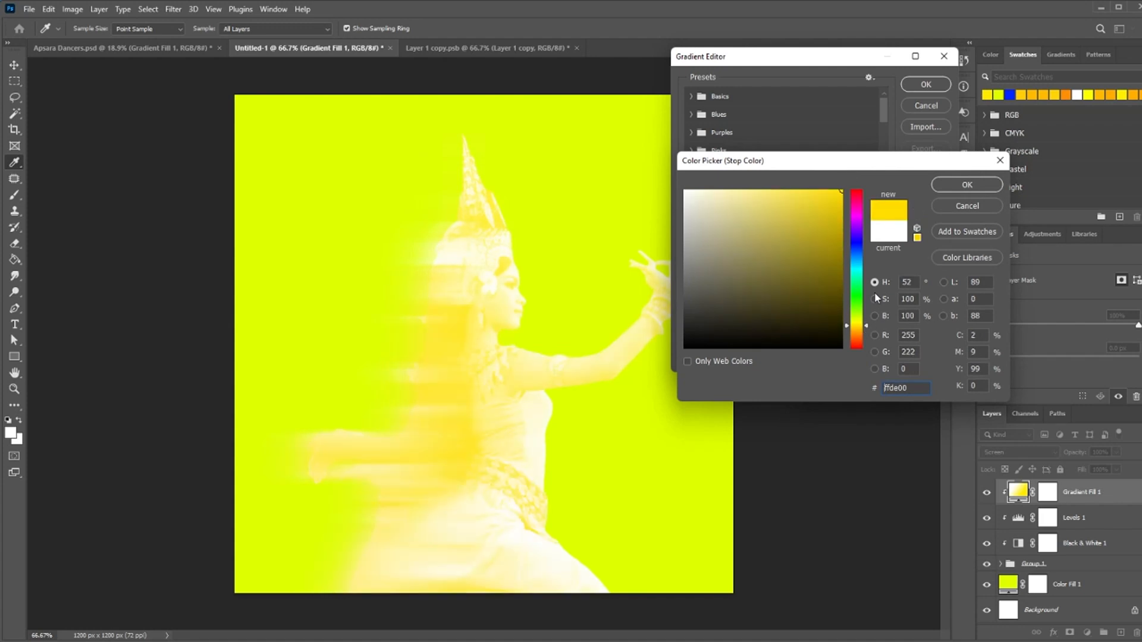
{"action": "left_click", "coordinate": [960, 178]}
- Add a colour stop at 26% of the gradient and make it orange, #ffc000
{"action": "double_click", "coordinate": [755, 287]}
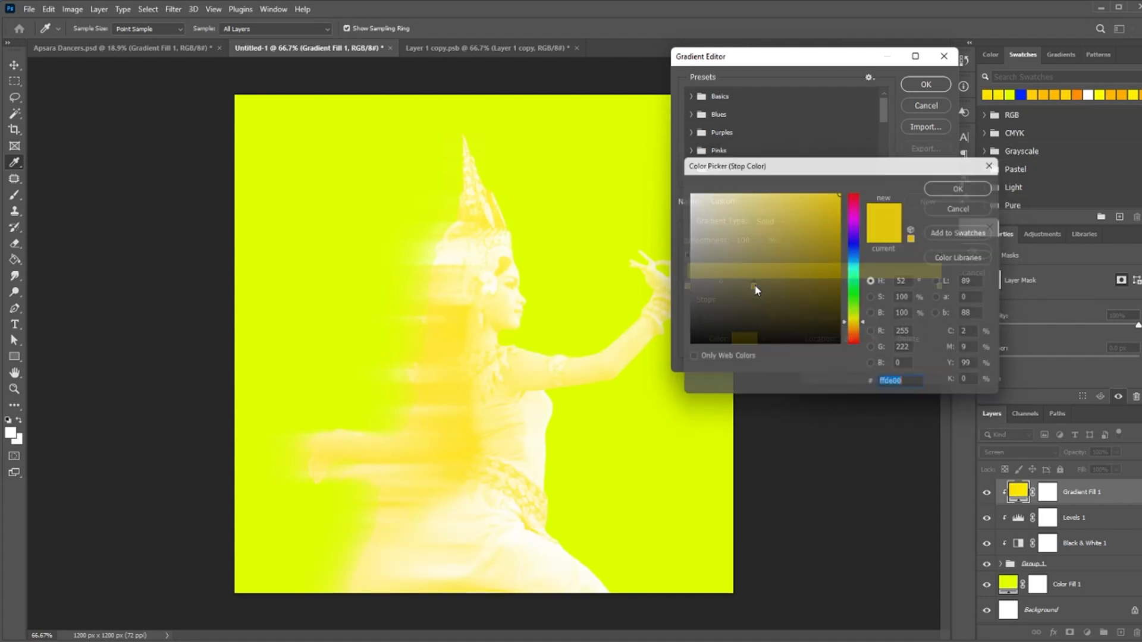
{"action": "left_click_drag", "start_coordinate": [861, 331], "coordinate": [865, 330]}
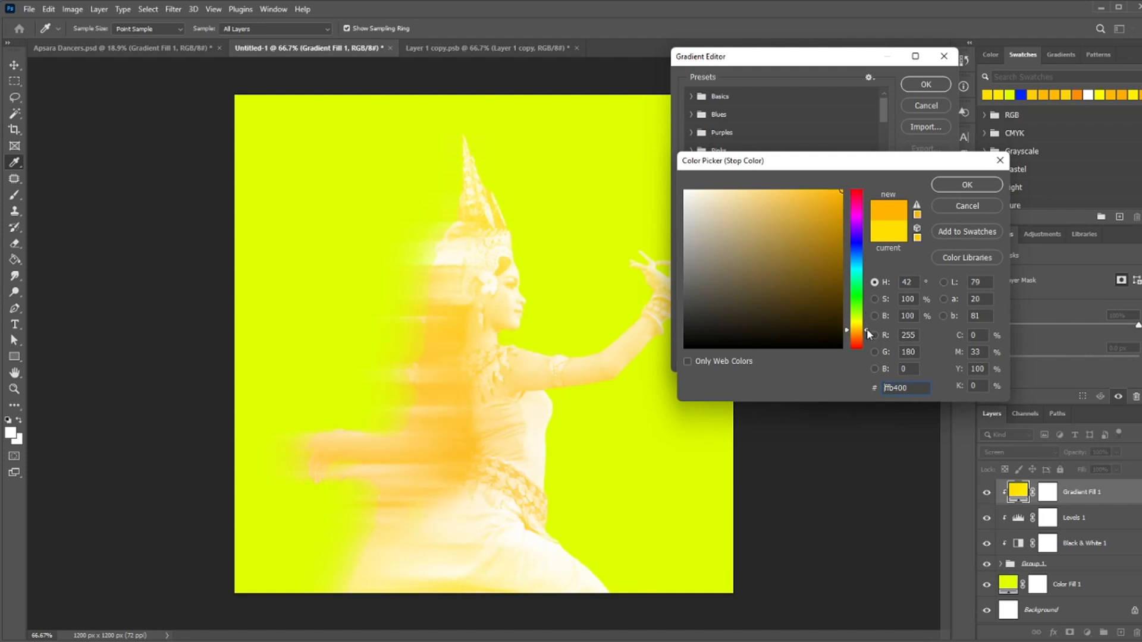
{"action": "left_click_drag", "start_coordinate": [864, 329], "coordinate": [866, 328]}
{"action": "left_click", "coordinate": [970, 184]}
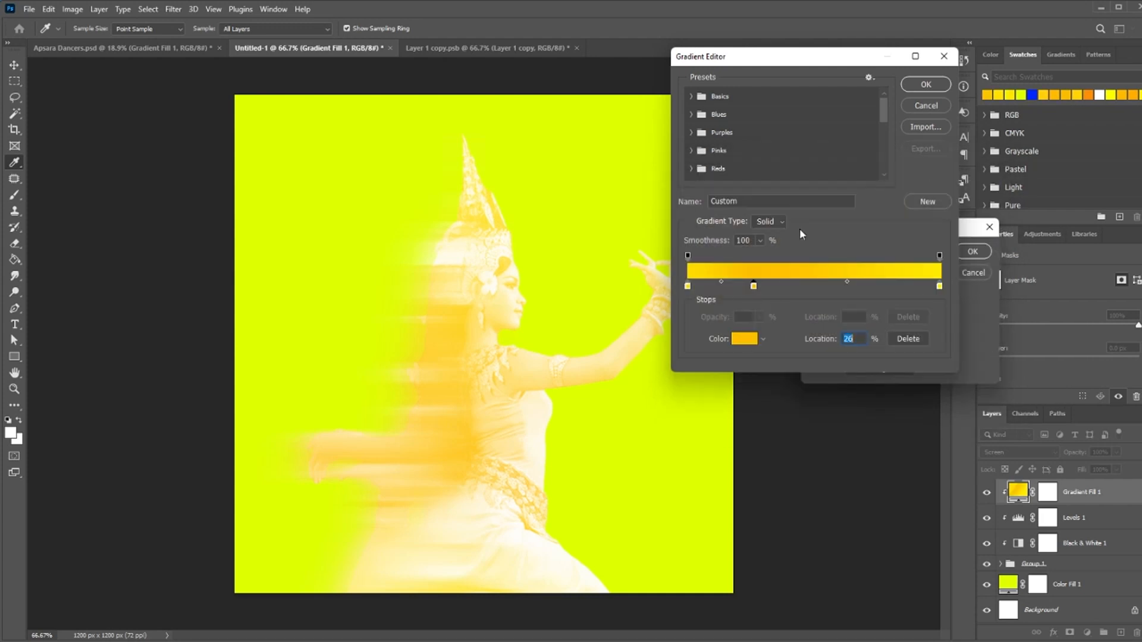
- Add a second orange colour stop near the middle of the gradient and apply the edited gradient fill
{"action": "double_click", "coordinate": [830, 286]}
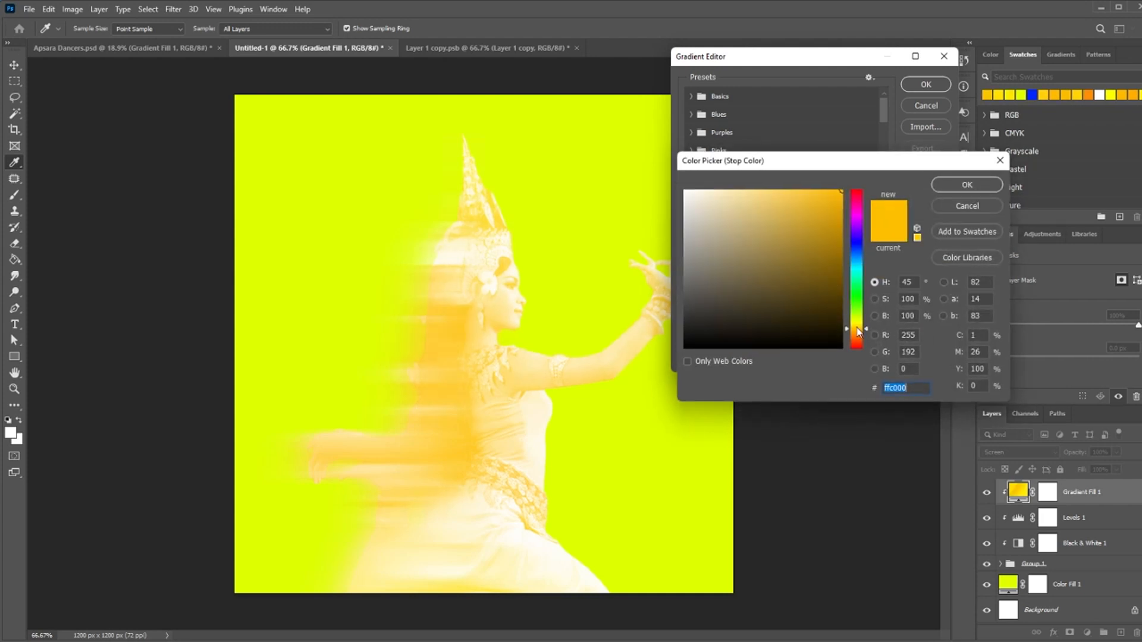
{"action": "left_click_drag", "start_coordinate": [865, 330], "coordinate": [865, 328]}
{"action": "left_click", "coordinate": [975, 189]}
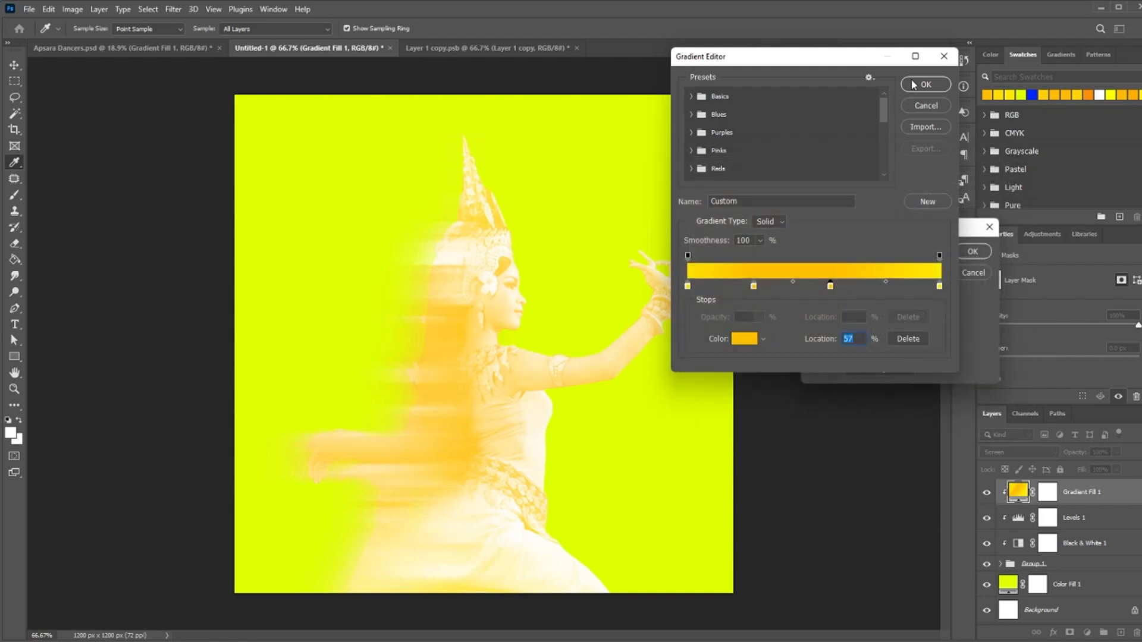
{"action": "left_click_drag", "start_coordinate": [831, 287], "coordinate": [811, 289]}
{"action": "left_click", "coordinate": [753, 286]}
{"action": "left_click", "coordinate": [925, 86]}
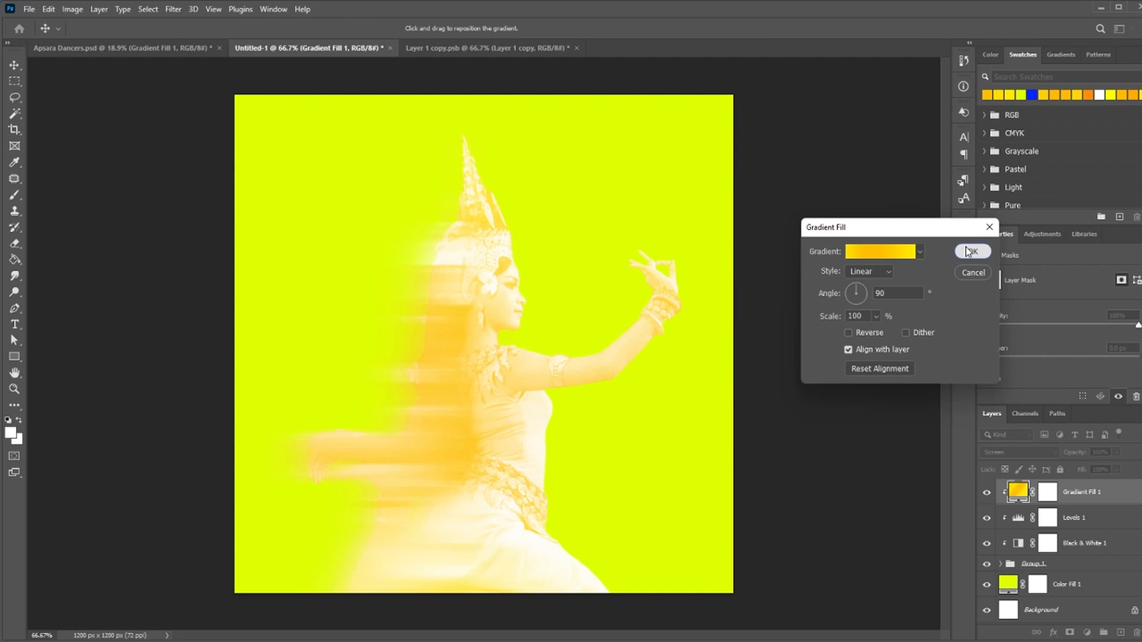
{"action": "left_click", "coordinate": [968, 253]}
- Create a new layer clipped above the gradient fill and paint a soft white 300 px brush spot on the dancer's torso
{"action": "left_click", "coordinate": [1121, 634]}
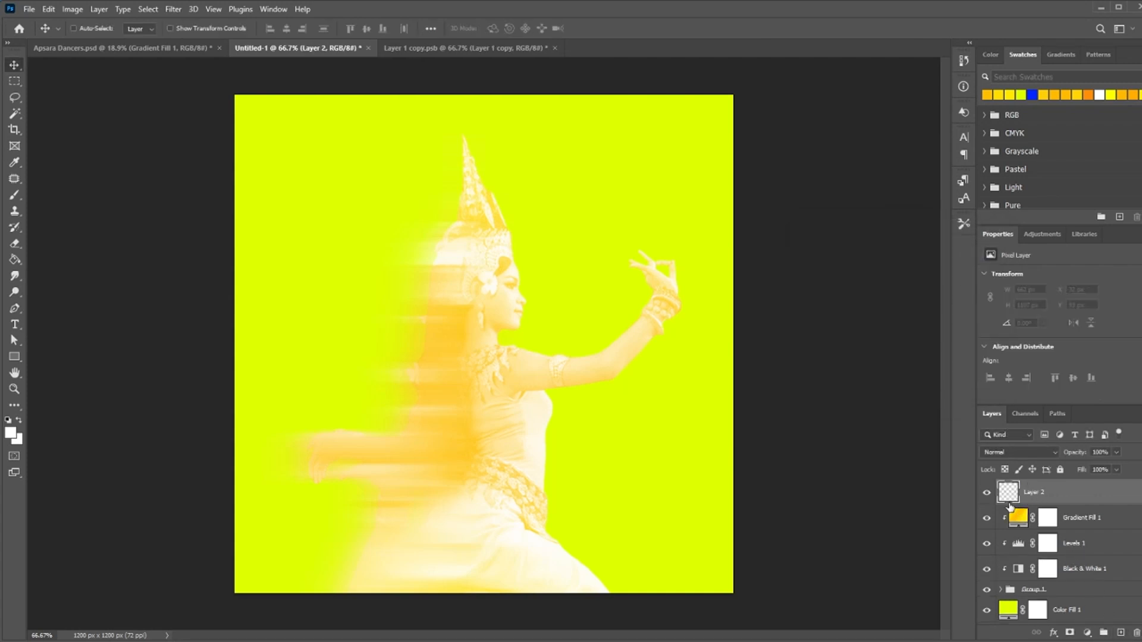
{"action": "left_click", "coordinate": [1011, 505], "text": "alt"}
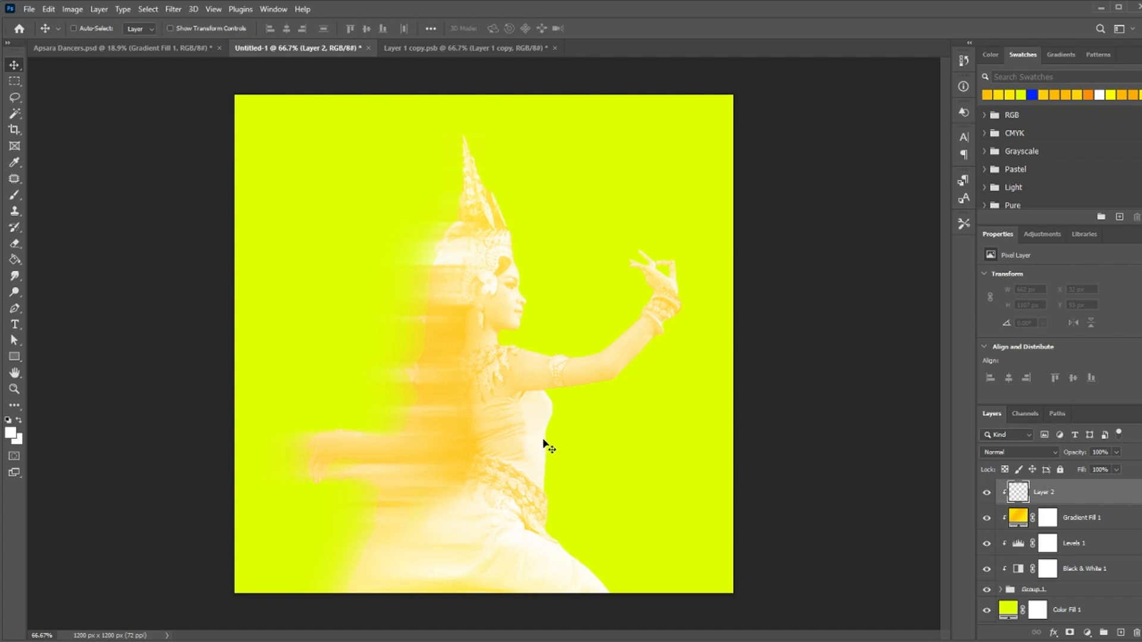
{"action": "key", "text": "b"}
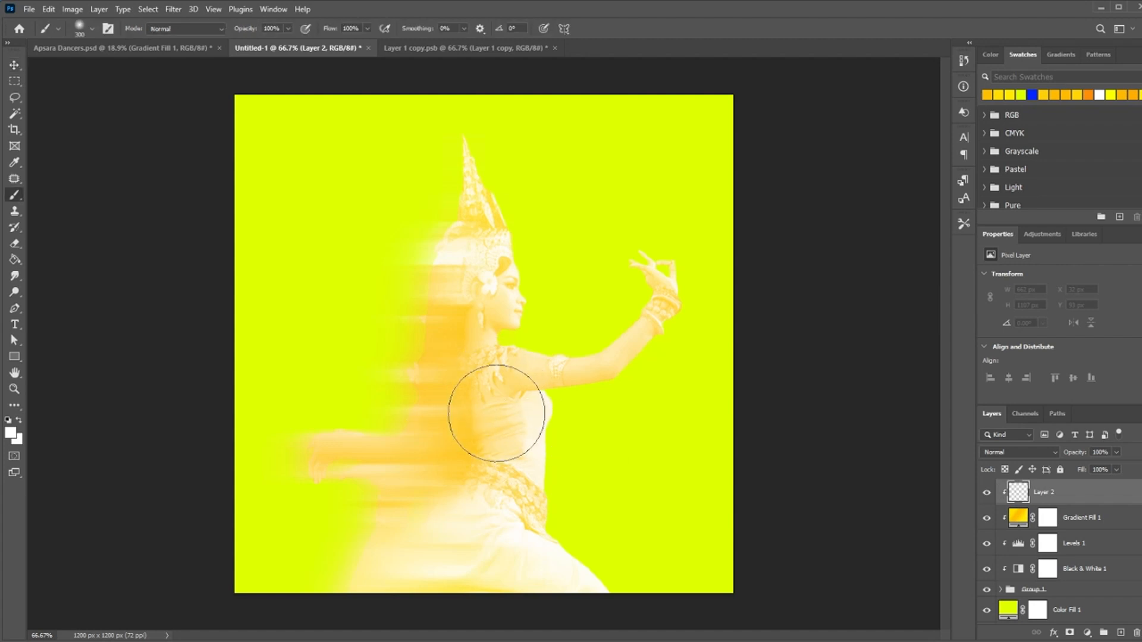
{"action": "left_click", "coordinate": [515, 408]}
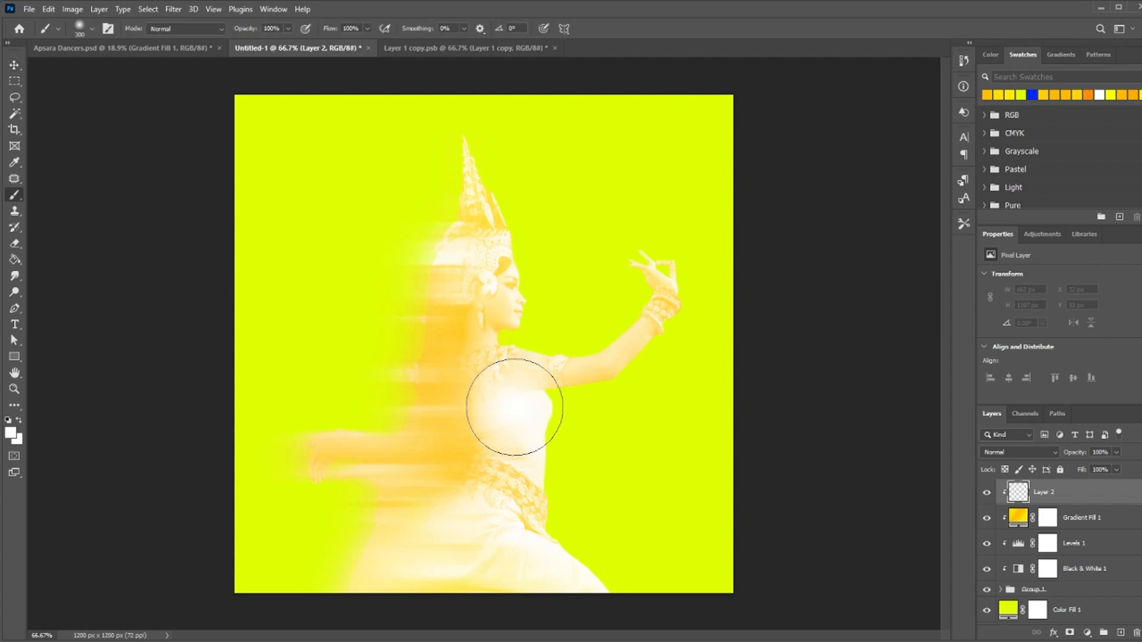
- Scale the white glow on the torso to 122.45% and shift it slightly down and to the left
{"action": "key", "text": "ctrl+t"}
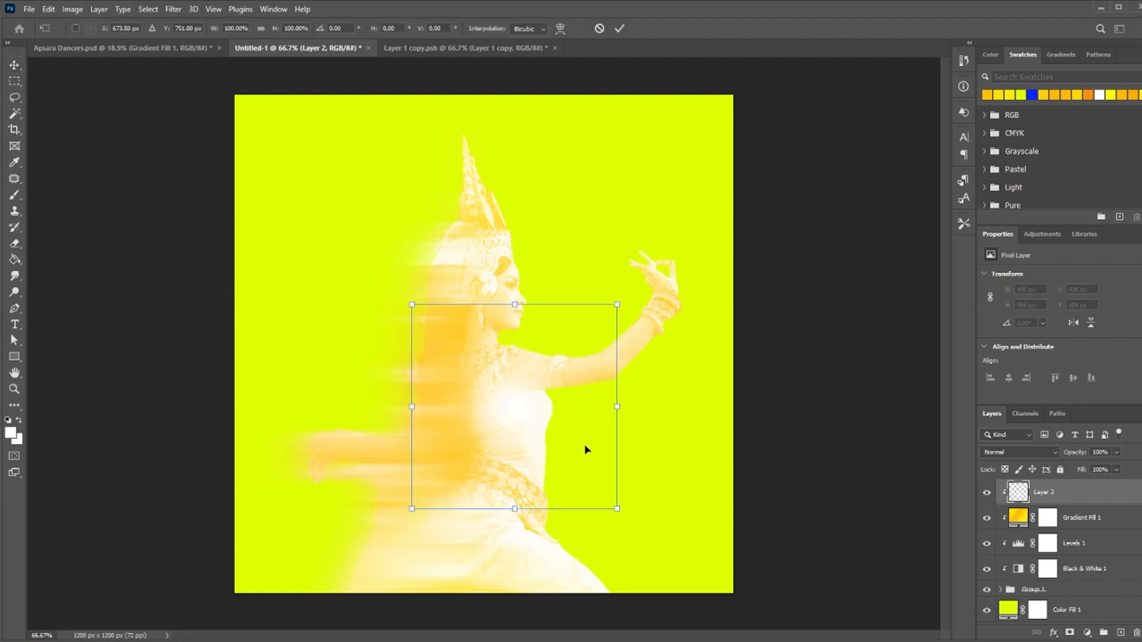
{"action": "left_click_drag", "start_coordinate": [617, 509], "coordinate": [640, 530]}
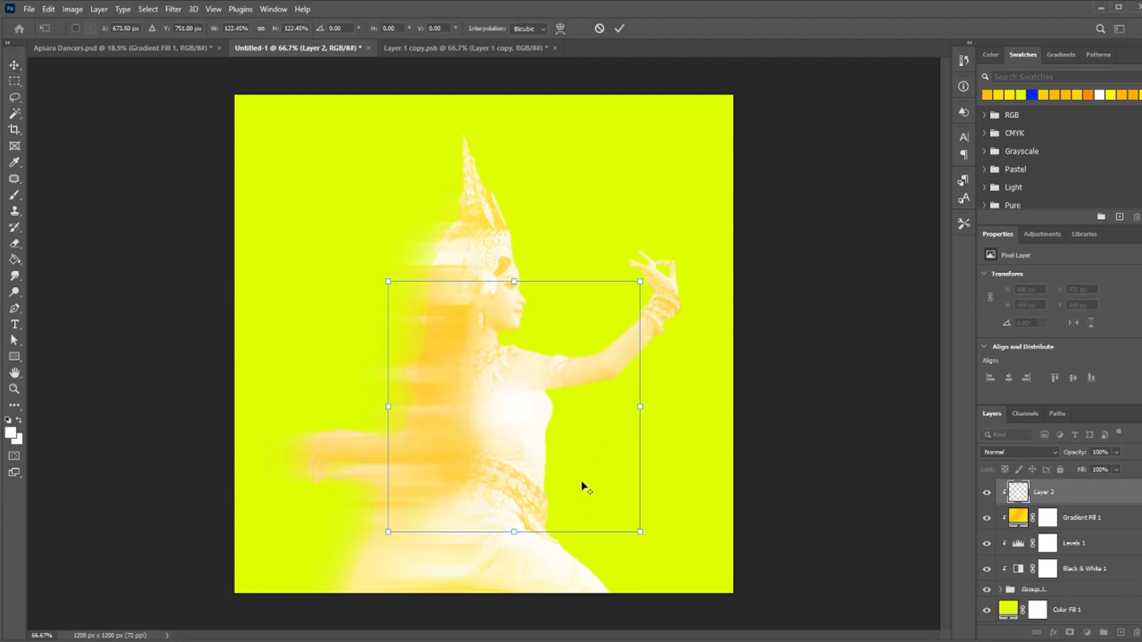
{"action": "mouse_move", "coordinate": [584, 484]}
{"action": "left_mouse_down"}
{"action": "mouse_move", "coordinate": [596, 505]}
{"action": "mouse_move", "coordinate": [566, 496]}
{"action": "left_mouse_up"}
{"action": "key", "text": "Return"}
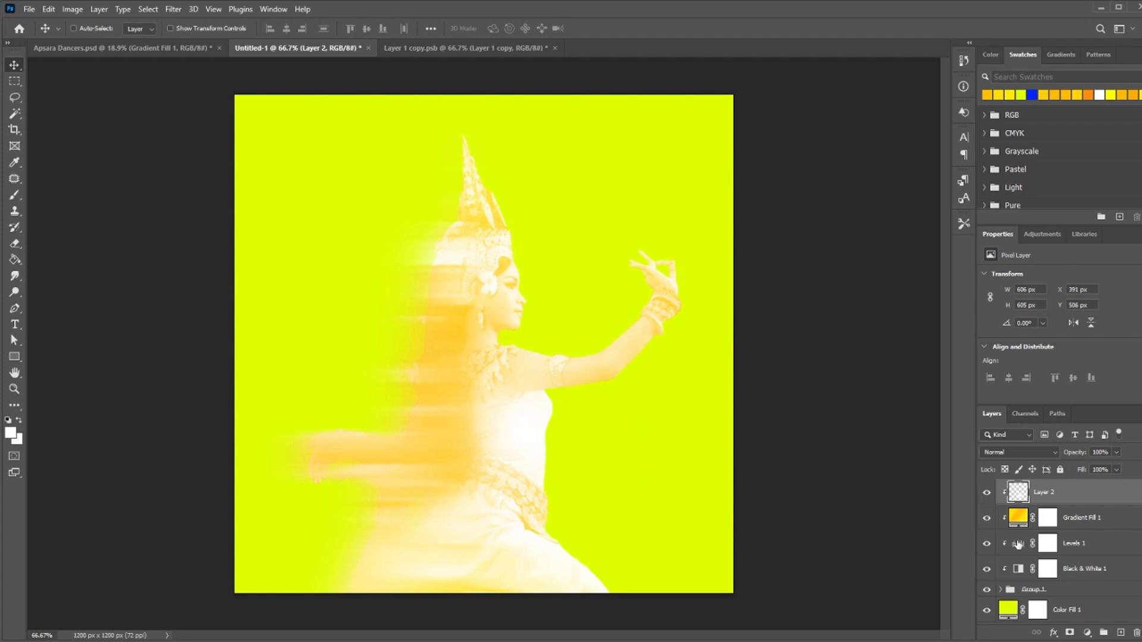
- Add the blue text APSARA in the Block Out font on a new layer between the colour fill and the dancer group
{"action": "left_click", "coordinate": [1093, 595]}
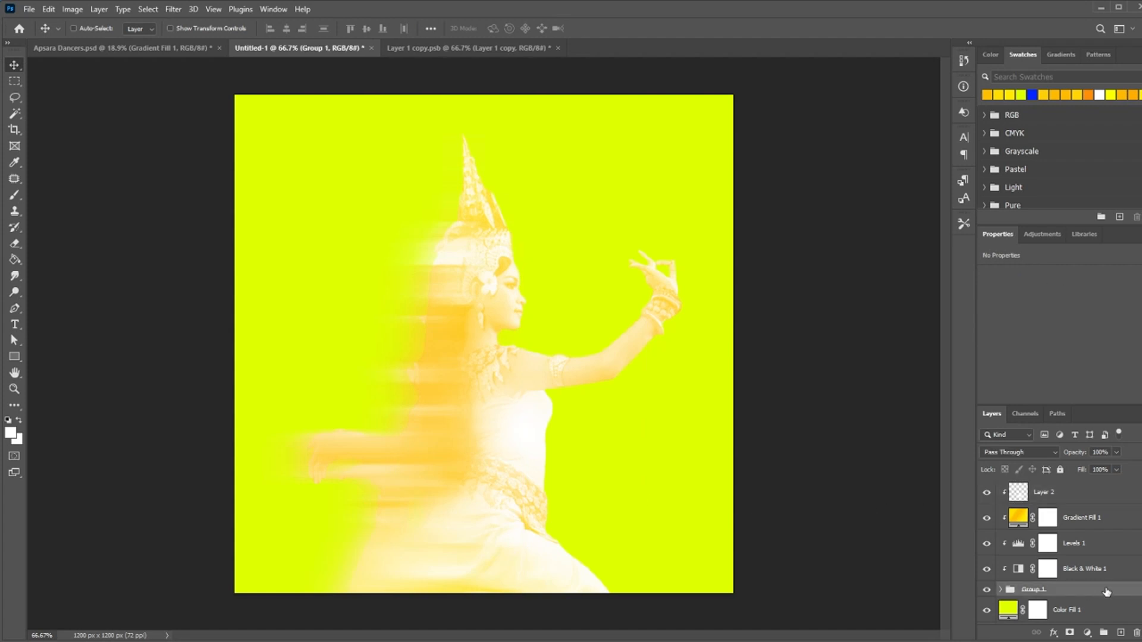
{"action": "left_click", "coordinate": [1105, 619]}
{"action": "left_click", "coordinate": [1118, 633]}
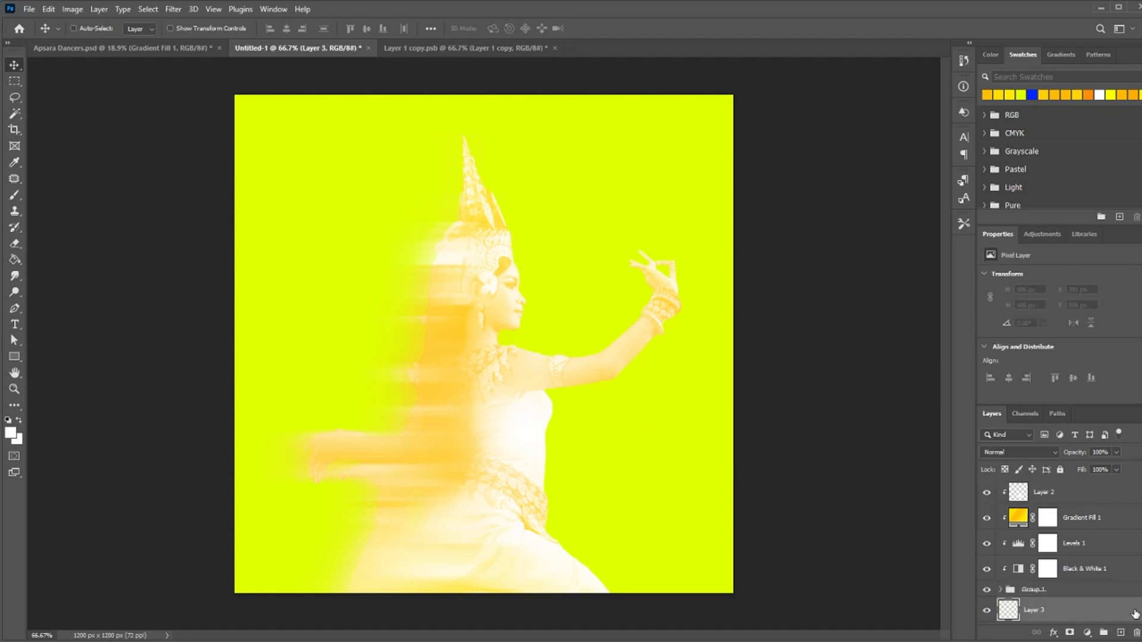
{"action": "key", "text": "t"}
{"action": "left_click", "coordinate": [349, 150]}
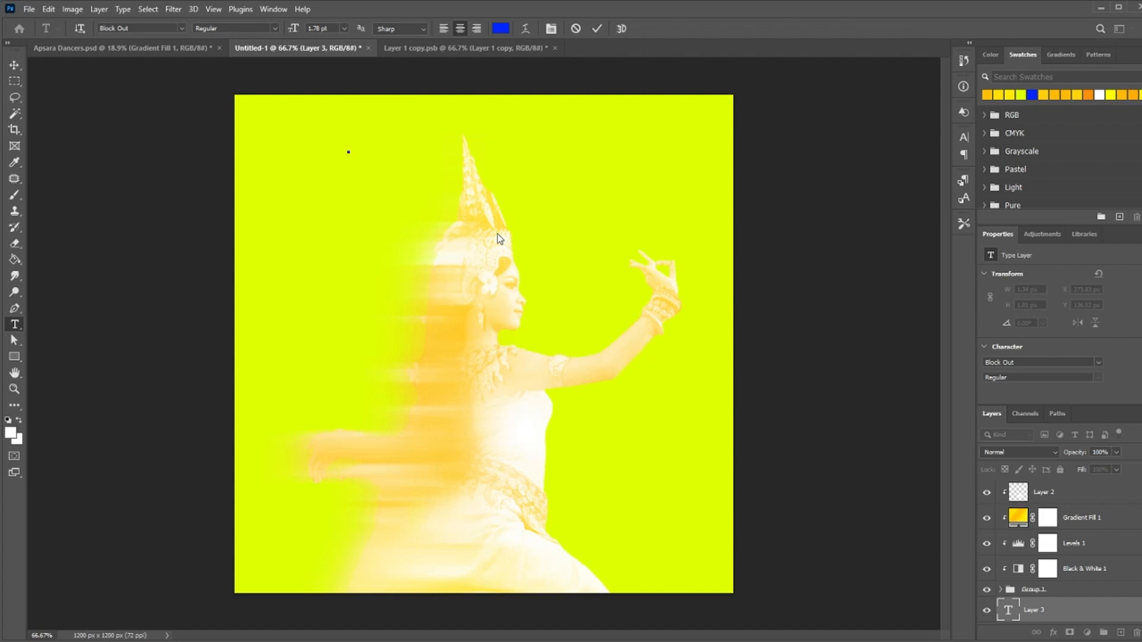
{"action": "key", "text": "ctrl+Return"}
{"action": "key", "text": "v"}
- Enlarge the APSARA text to about 1115 px wide across the canvas's upper area and centre it horizontally on the canvas
{"action": "key", "text": "ctrl+t"}
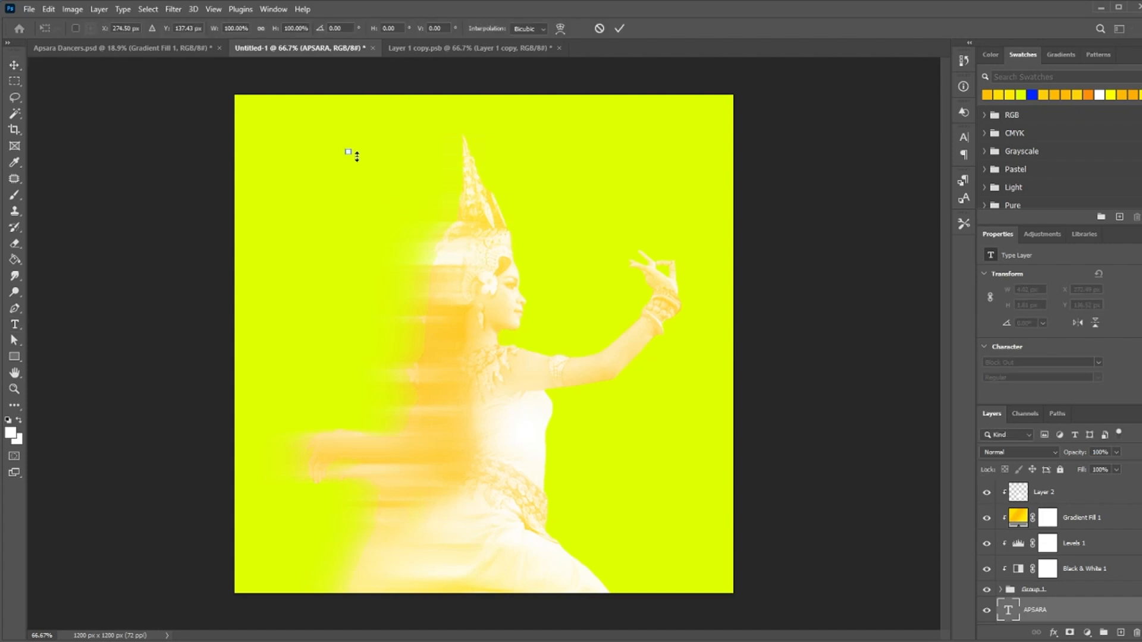
{"action": "left_click_drag", "start_coordinate": [351, 154], "coordinate": [710, 315]}
{"action": "left_click_drag", "start_coordinate": [608, 274], "coordinate": [565, 226]}
{"action": "left_click_drag", "start_coordinate": [668, 269], "coordinate": [715, 299]}
{"action": "key", "text": "Return"}
{"action": "key", "text": "ctrl+a"}
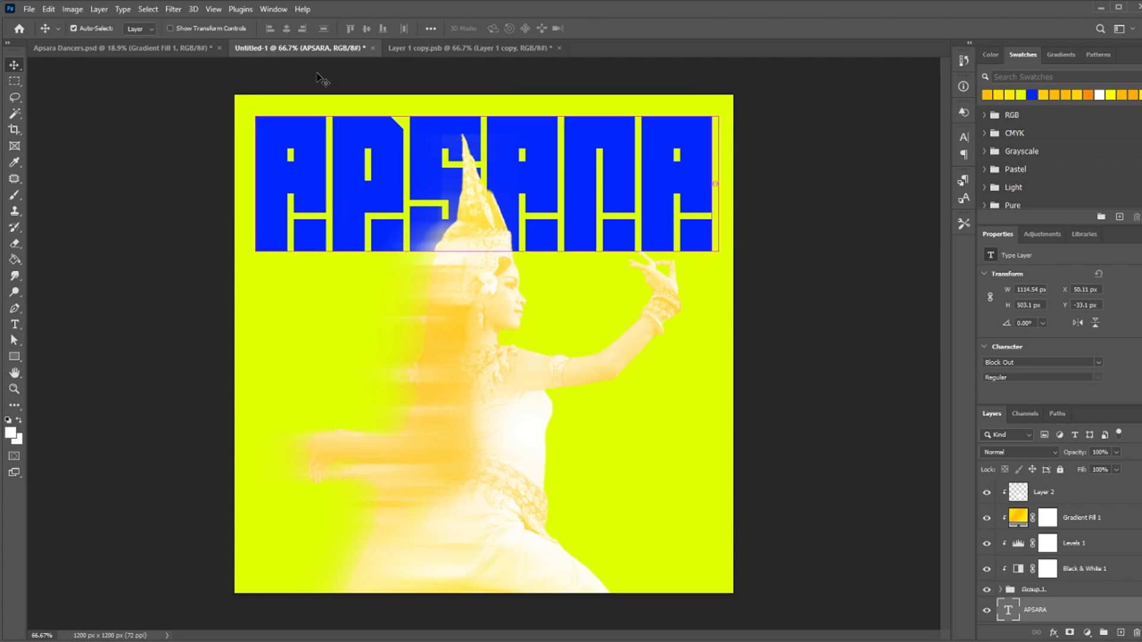
{"action": "left_click", "coordinate": [286, 31]}
{"action": "key", "text": "ctrl+d"}
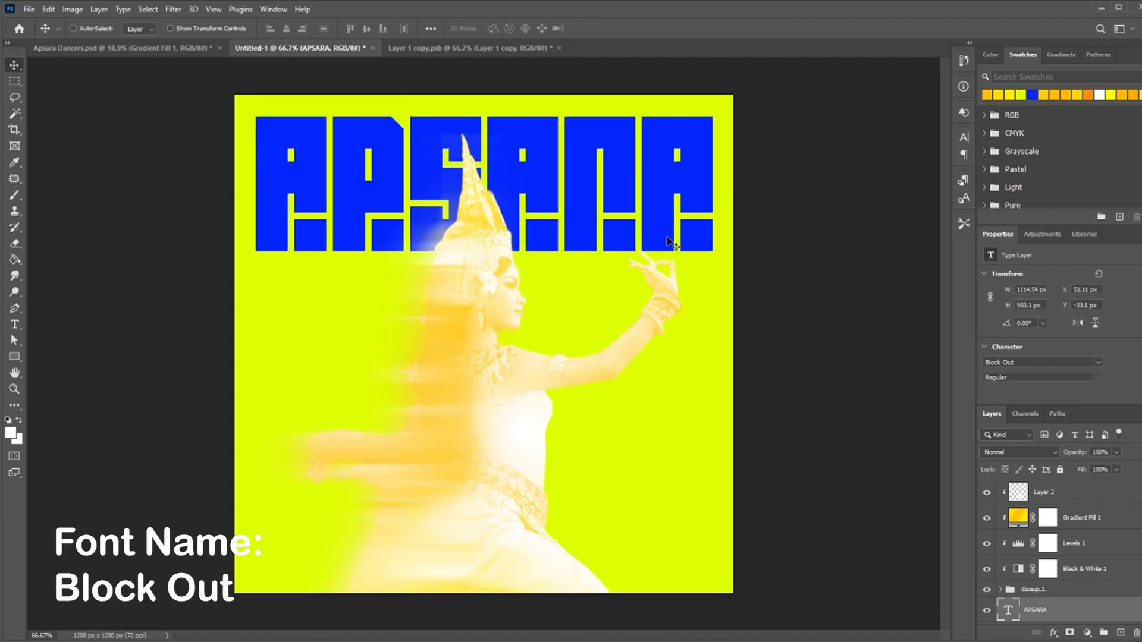
- Set the APSARA title's font to Block Out Regular
{"action": "key", "text": "t"}
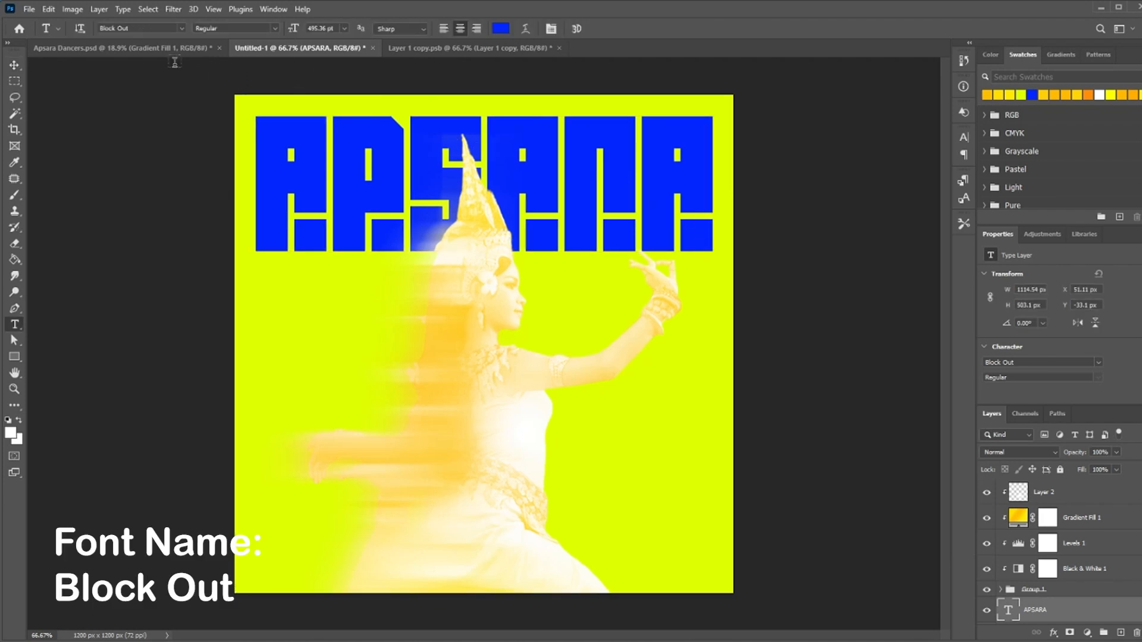
{"action": "left_click", "coordinate": [154, 28]}
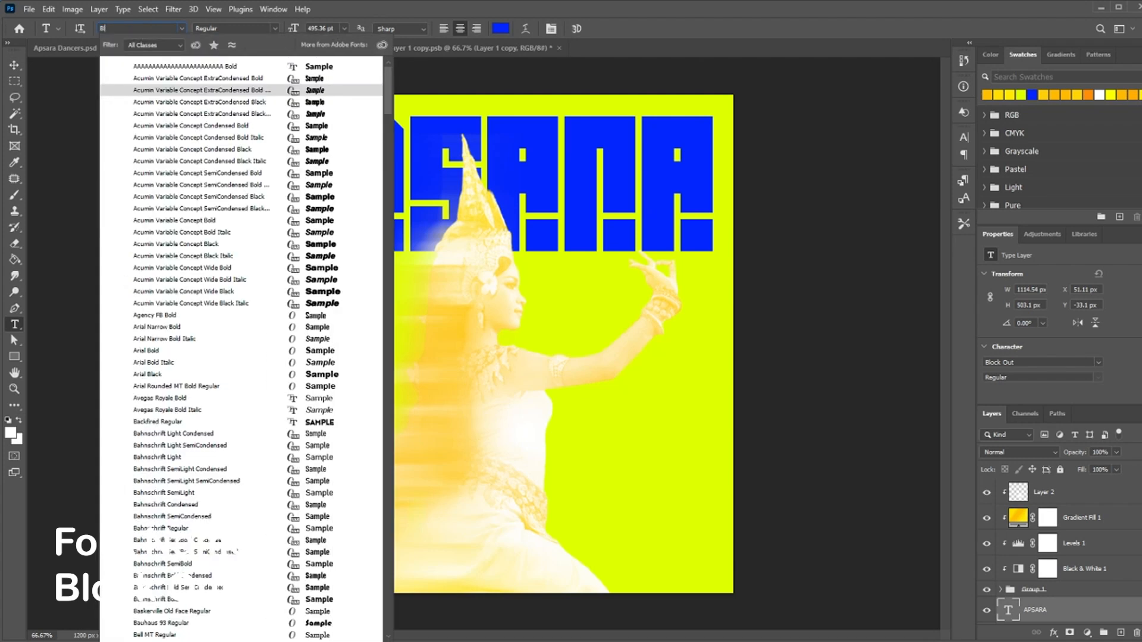
{"action": "type", "text": "ock Out"}
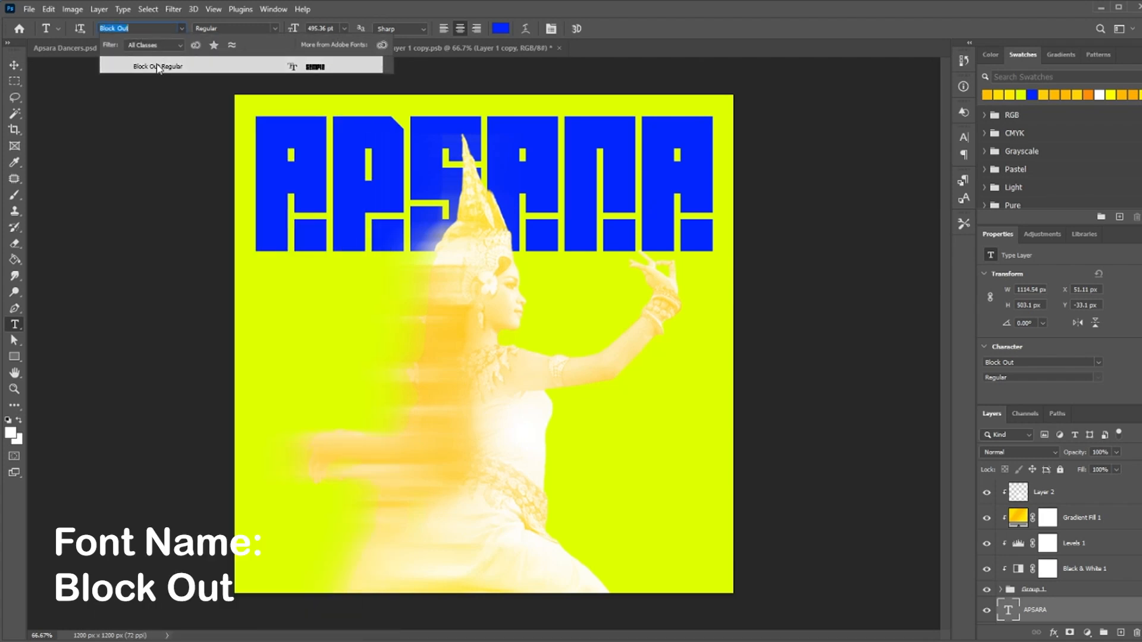
{"action": "left_click", "coordinate": [158, 67]}
{"action": "key", "text": "v"}
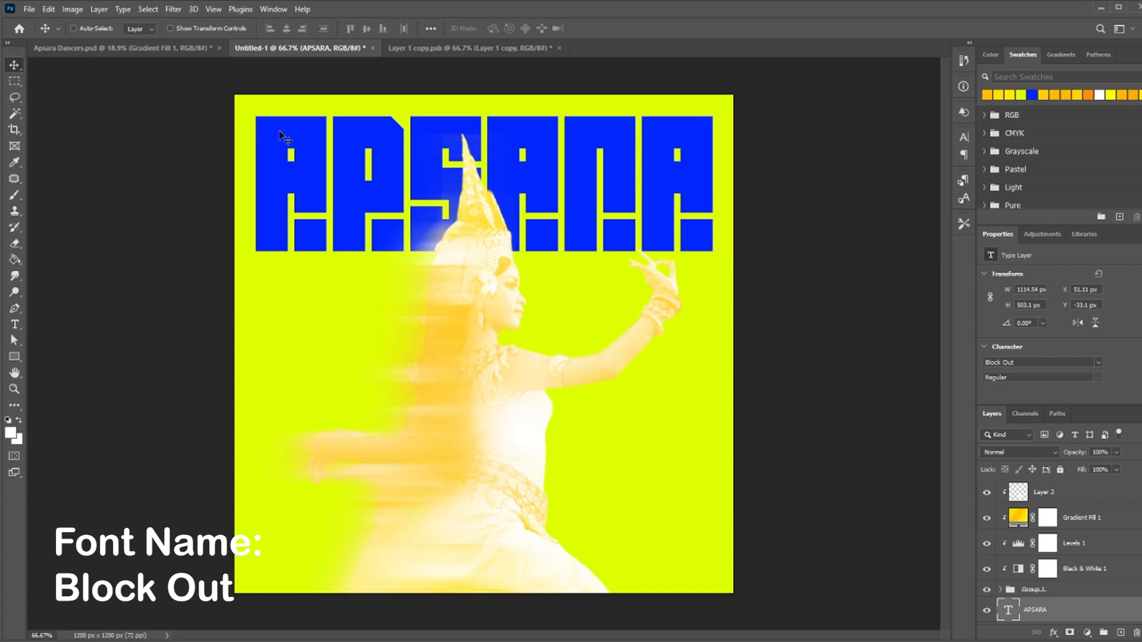
- Set the APSARA title's blending mode to Dissolve, then apply a 7 px Field Blur to it as a smart object
{"action": "left_click", "coordinate": [1011, 453]}
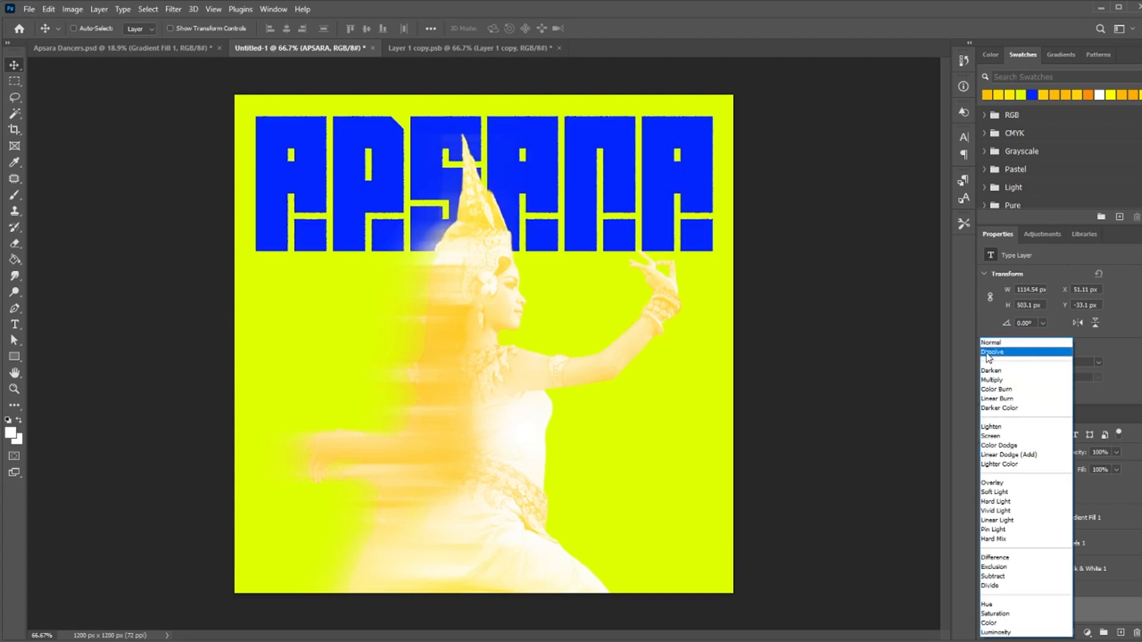
{"action": "left_click", "coordinate": [986, 354]}
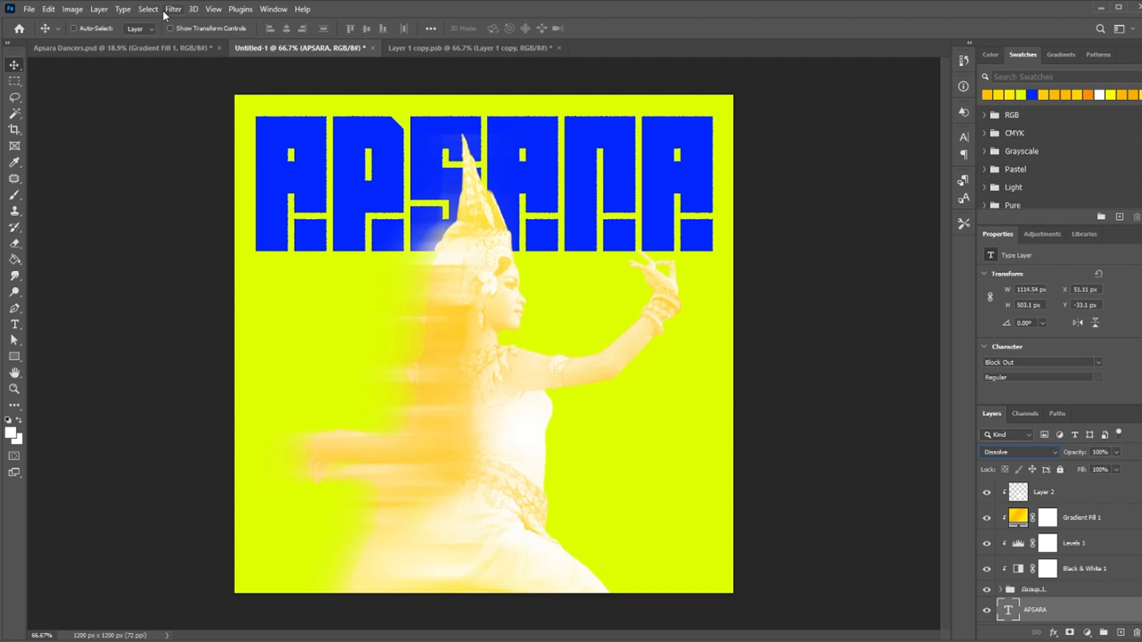
{"action": "left_click", "coordinate": [169, 9]}
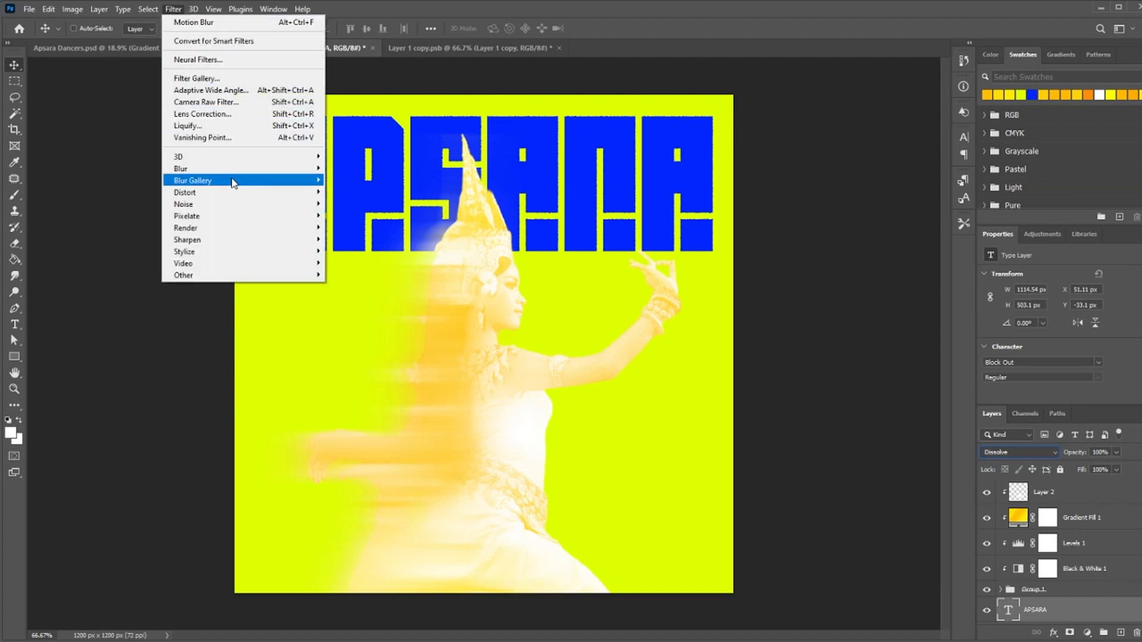
{"action": "mouse_move", "coordinate": [232, 181]}
{"action": "left_click", "coordinate": [363, 181]}
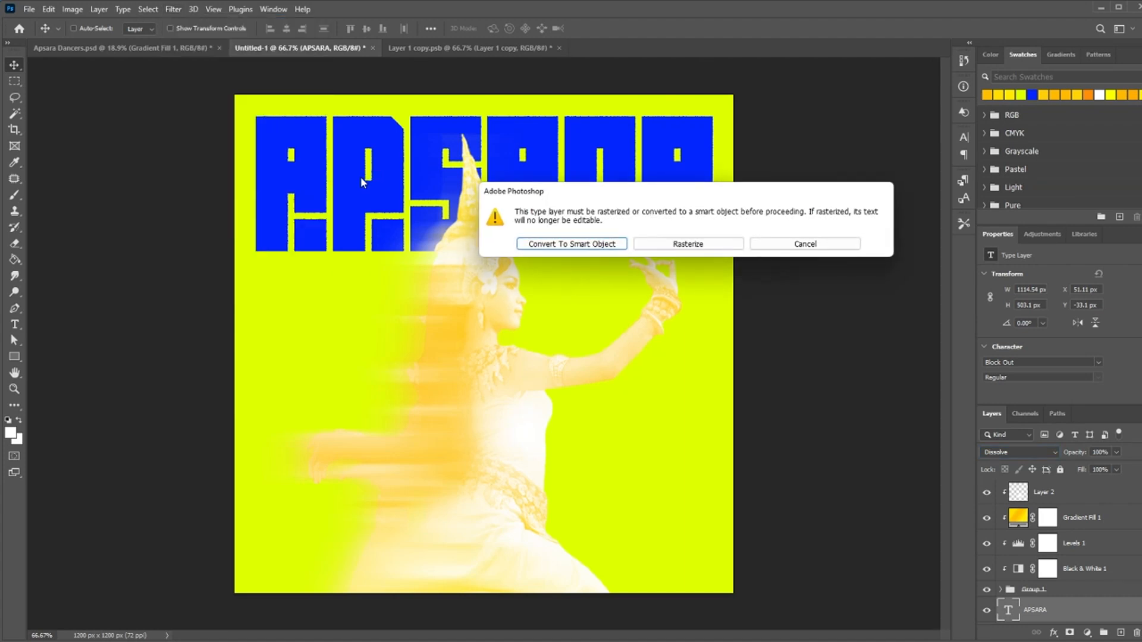
{"action": "left_click", "coordinate": [567, 245]}
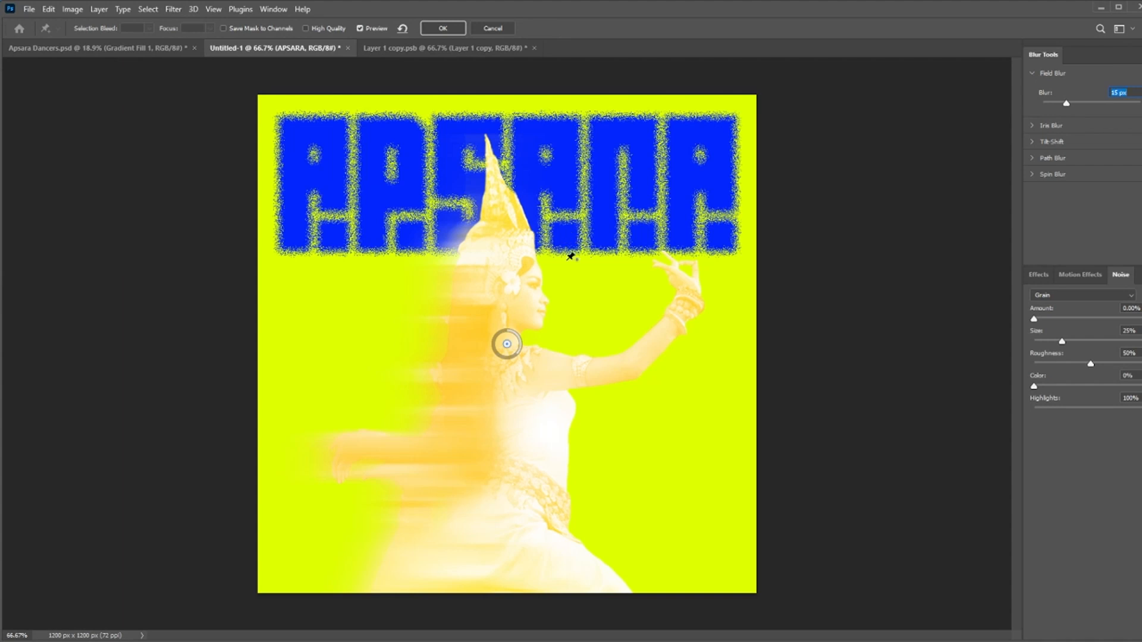
{"action": "left_click_drag", "start_coordinate": [1066, 104], "coordinate": [1063, 105]}
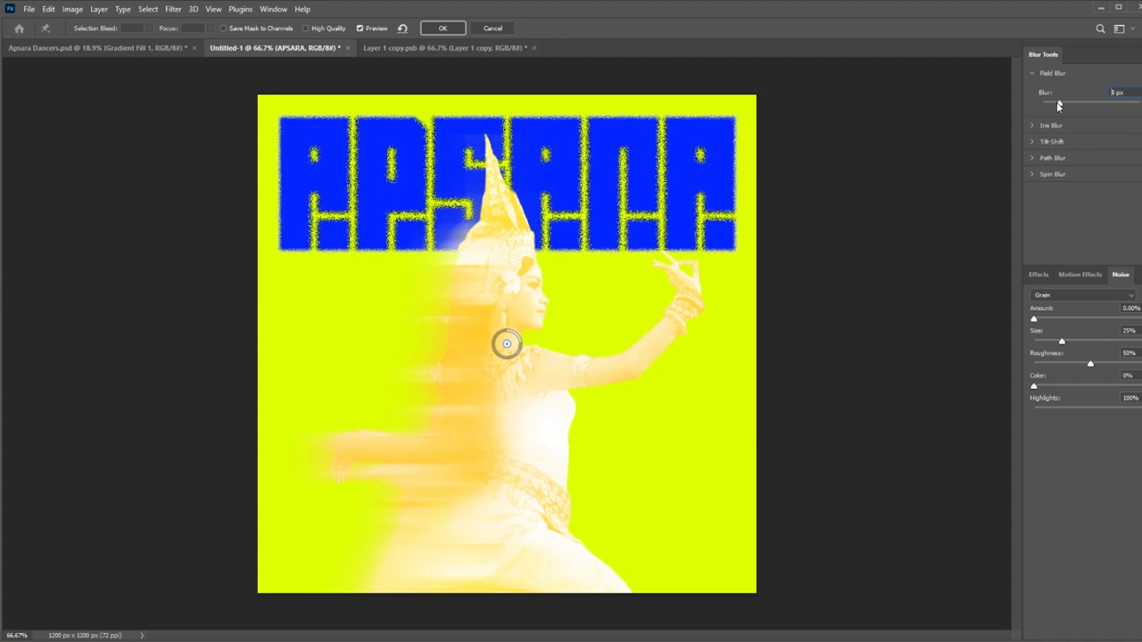
{"action": "left_click_drag", "start_coordinate": [1058, 105], "coordinate": [1056, 104]}
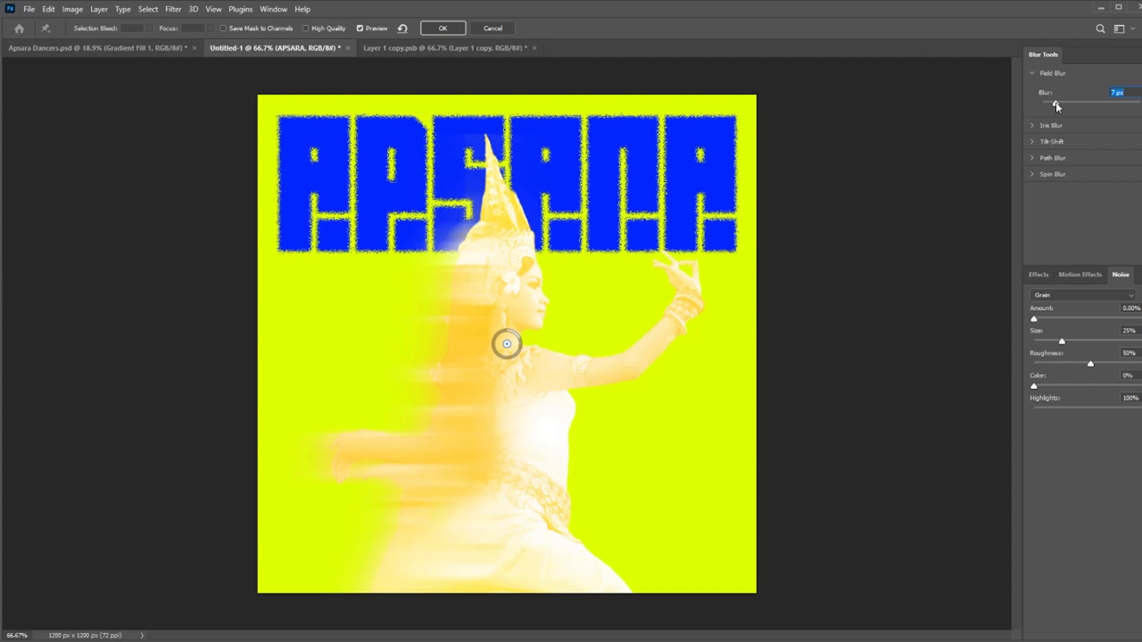
{"action": "left_click", "coordinate": [439, 28]}
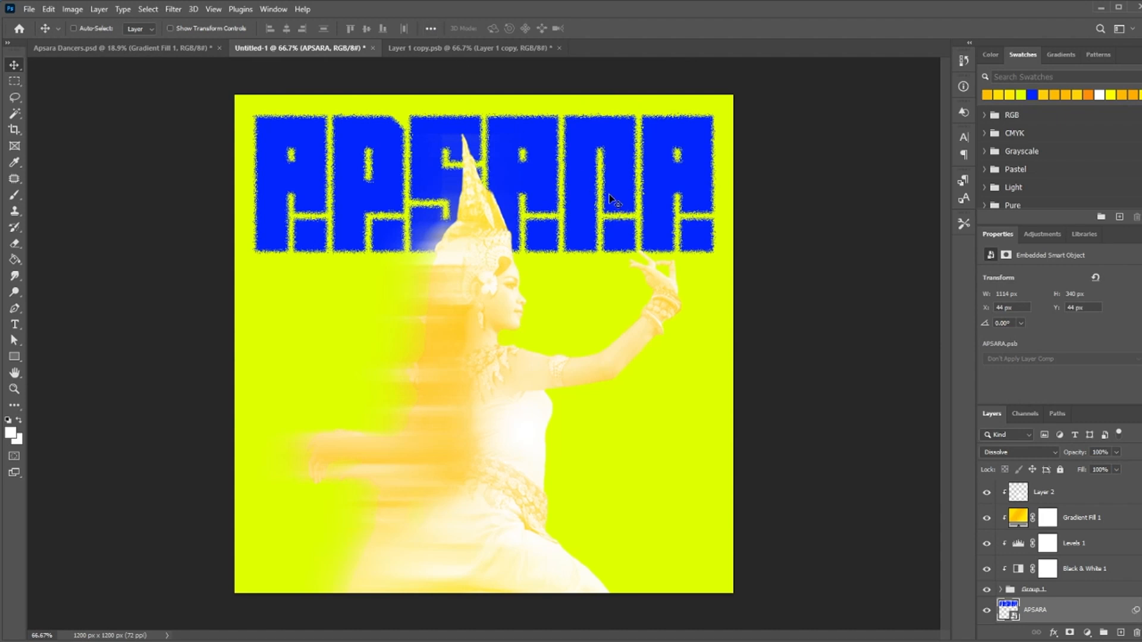
- Duplicate the APSARA title into two more rows below, the lowest at about Y 771 px, and group the three title layers
{"action": "left_click_drag", "start_coordinate": [611, 197], "coordinate": [627, 489]}
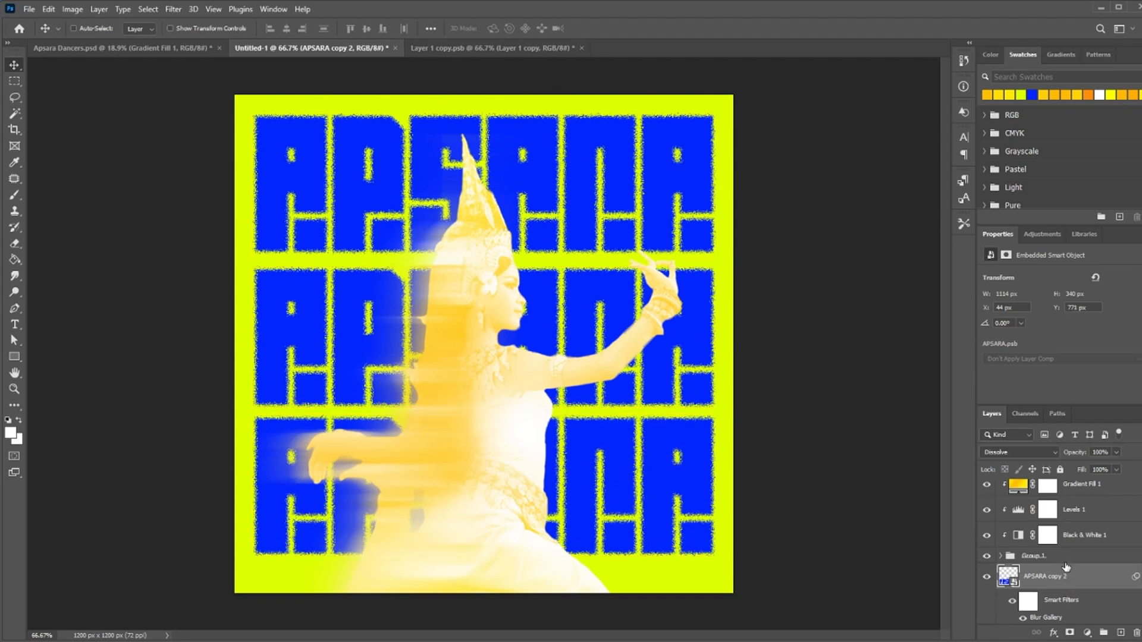
{"action": "scroll", "coordinate": [1071, 584], "scroll_direction": "down", "scroll_amount": 3}
{"action": "left_click", "coordinate": [1075, 585], "text": "shift"}
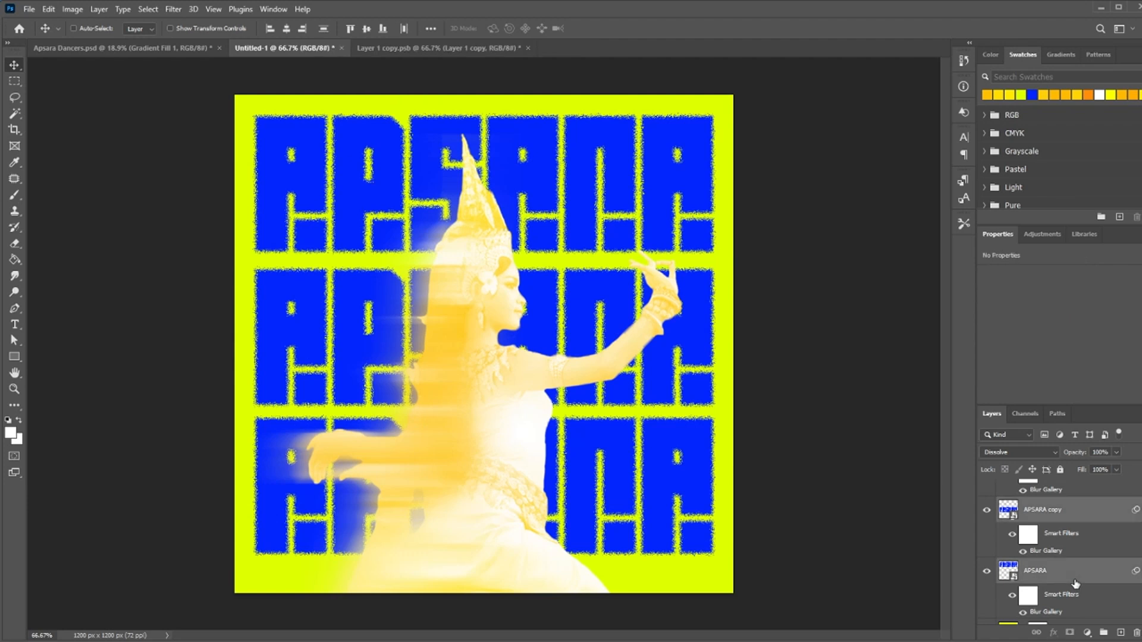
{"action": "left_click", "coordinate": [1104, 633]}
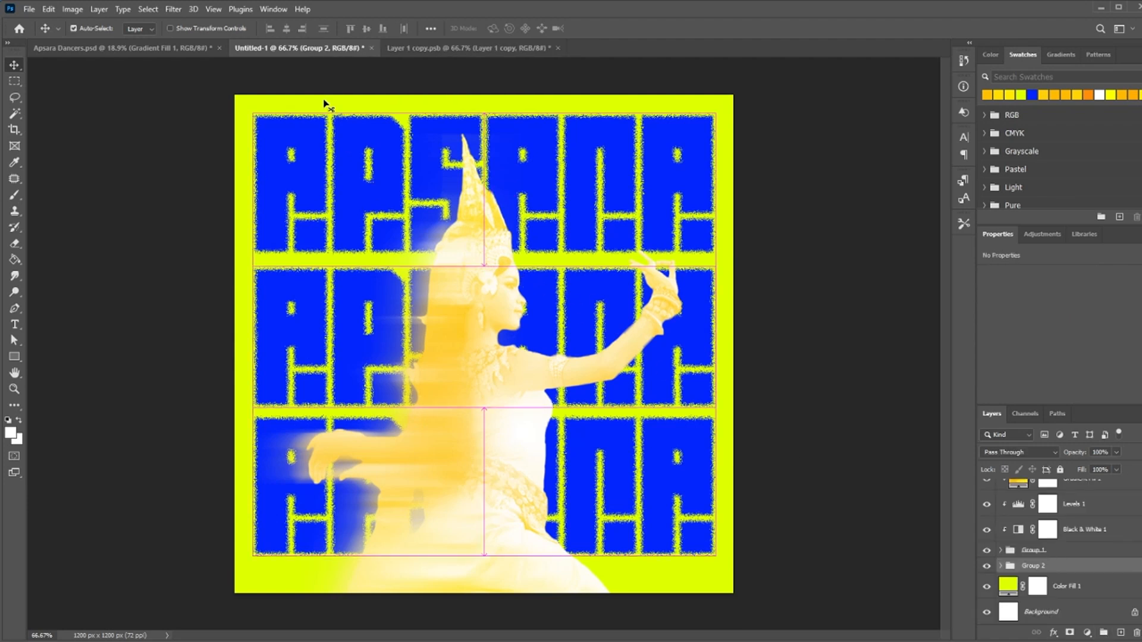
- Centre the group of three APSARA titles vertically on the canvas
{"action": "key", "text": "ctrl+a"}
{"action": "left_click", "coordinate": [367, 29]}
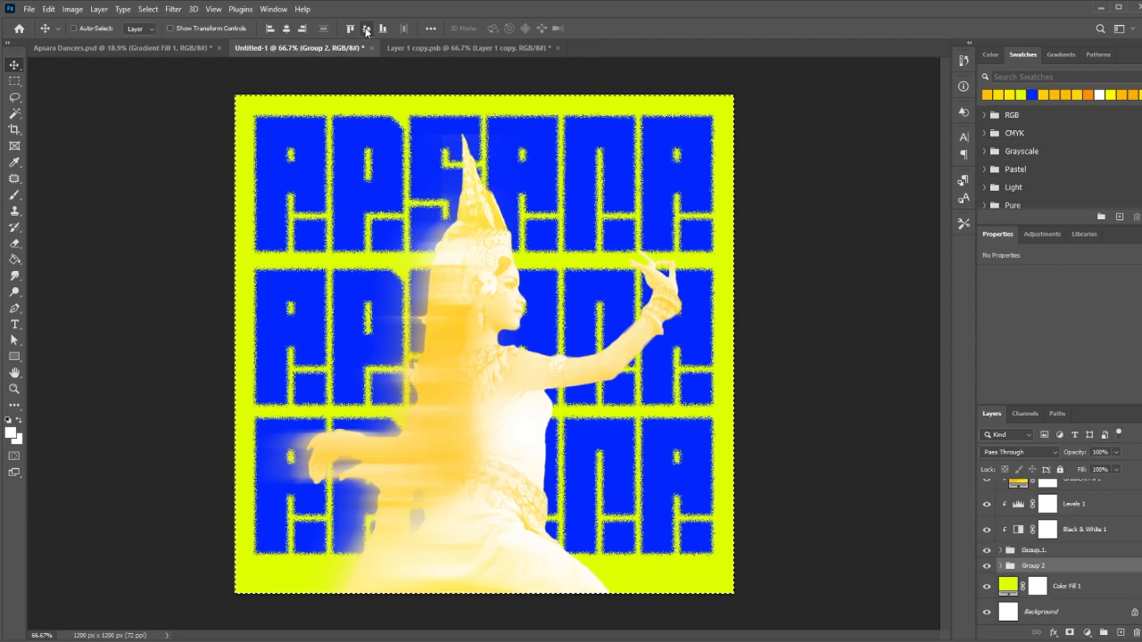
{"action": "key", "text": "ctrl+d"}
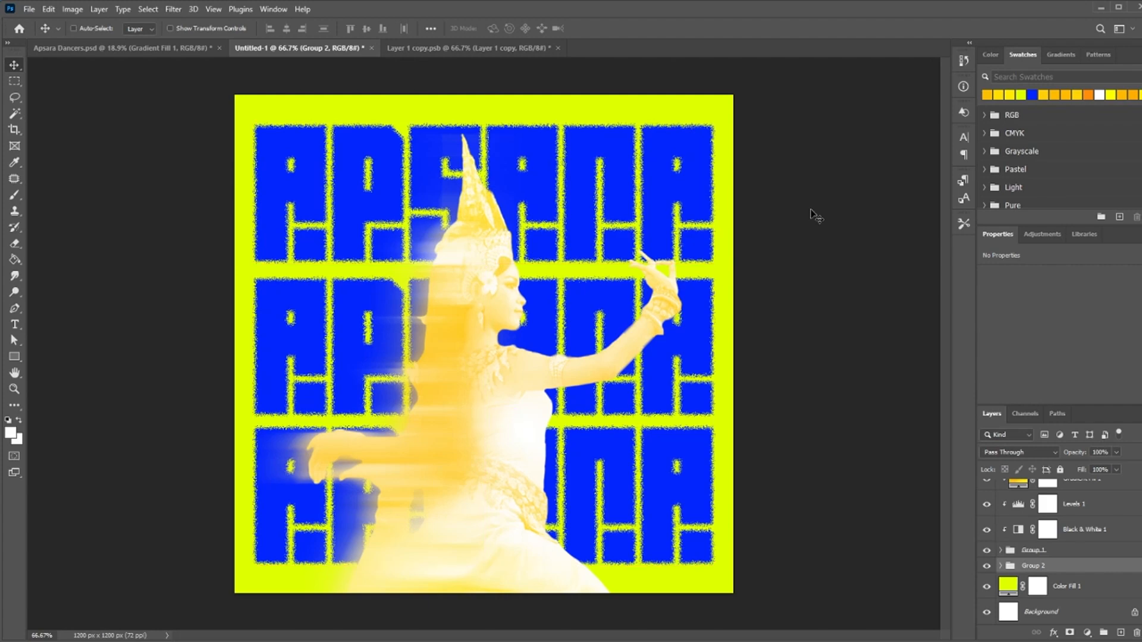